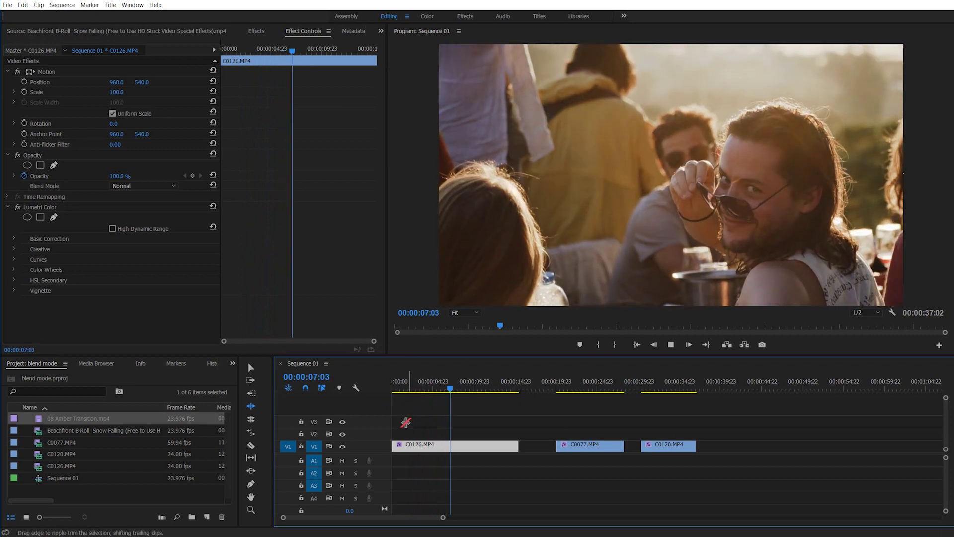
- Place the snow-falling Beachfront B-roll on V3 above the first party clip
key("space")
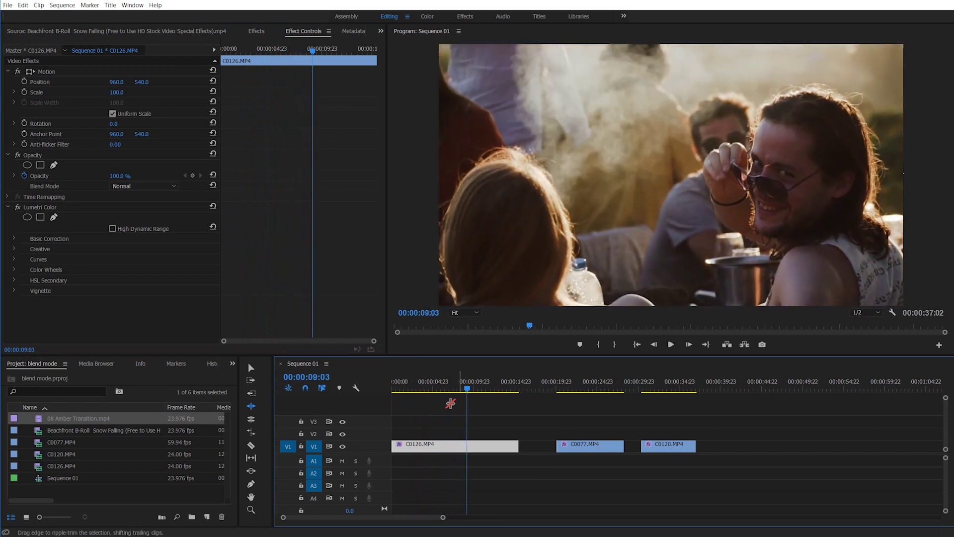
left_click(417, 386)
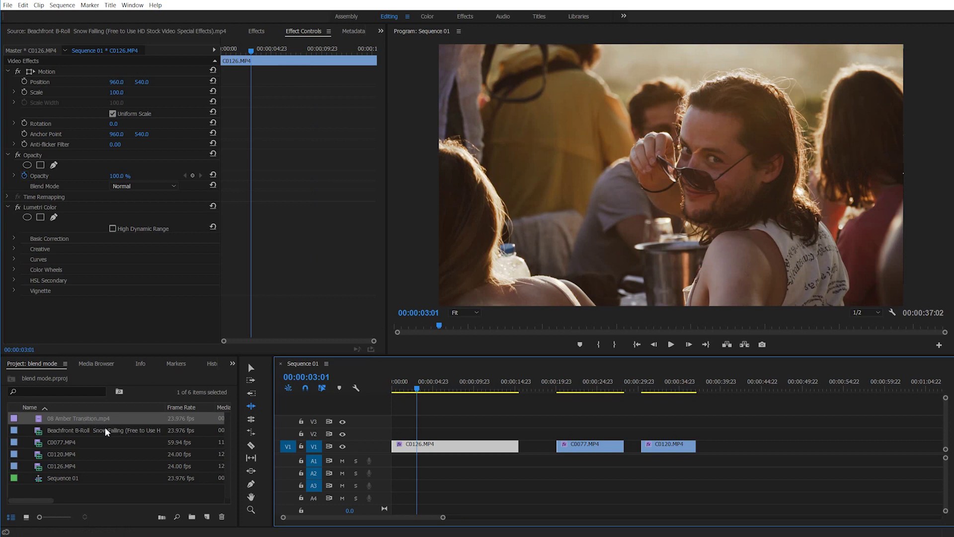
left_click_drag(94, 433, 391, 422)
left_click_drag(413, 391, 416, 391)
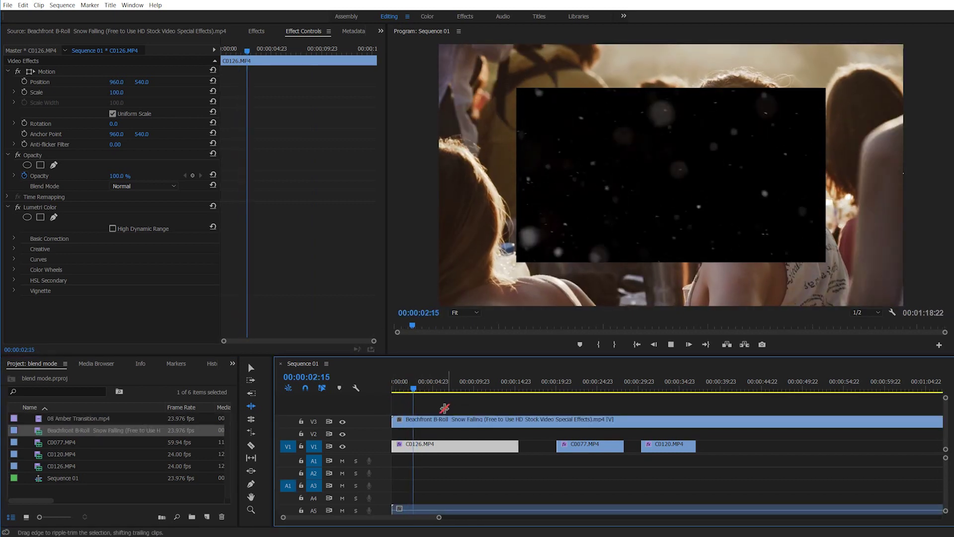
- Cut the snow clip where C0126 ends, deleting the leftover part and its audio
key("c")
left_click(521, 423)
key("v")
left_click(542, 422)
key("Delete")
left_click(497, 509, "alt")
key("Delete")
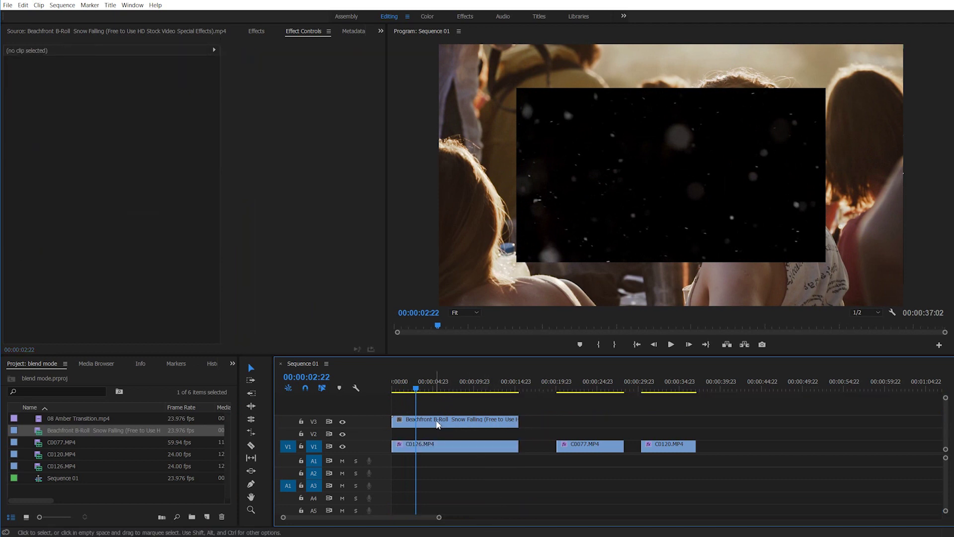
- Set the snow clip to frame size so it fills the frame
left_click(438, 424)
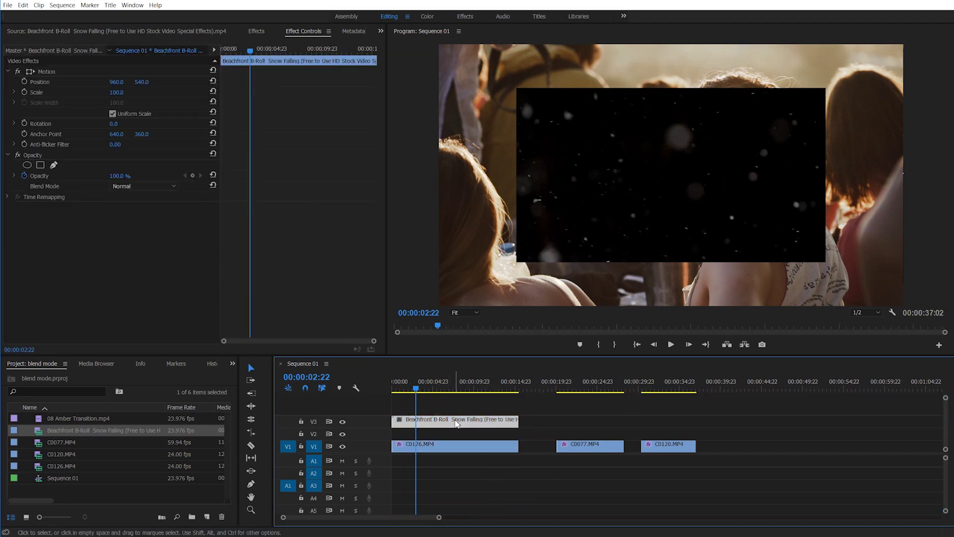
right_click(457, 422)
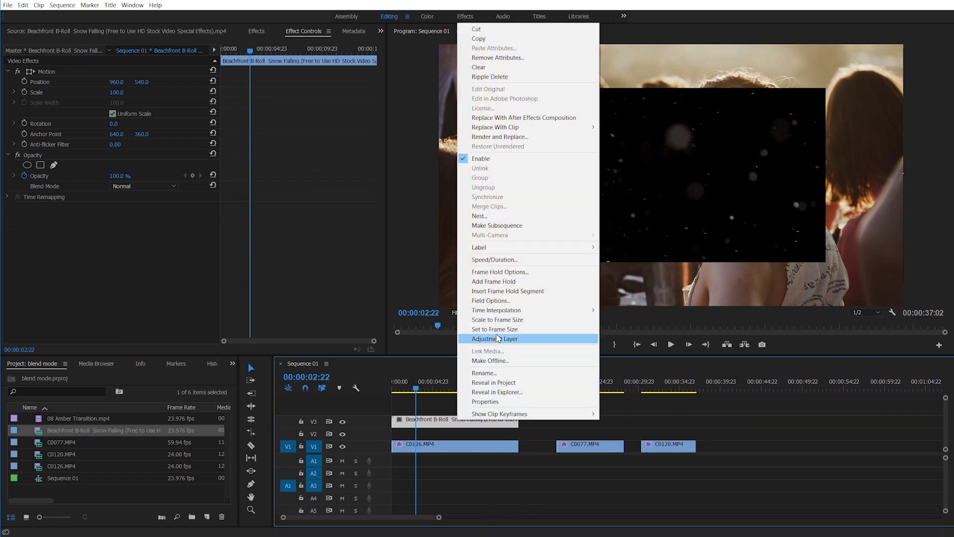
left_click(505, 330)
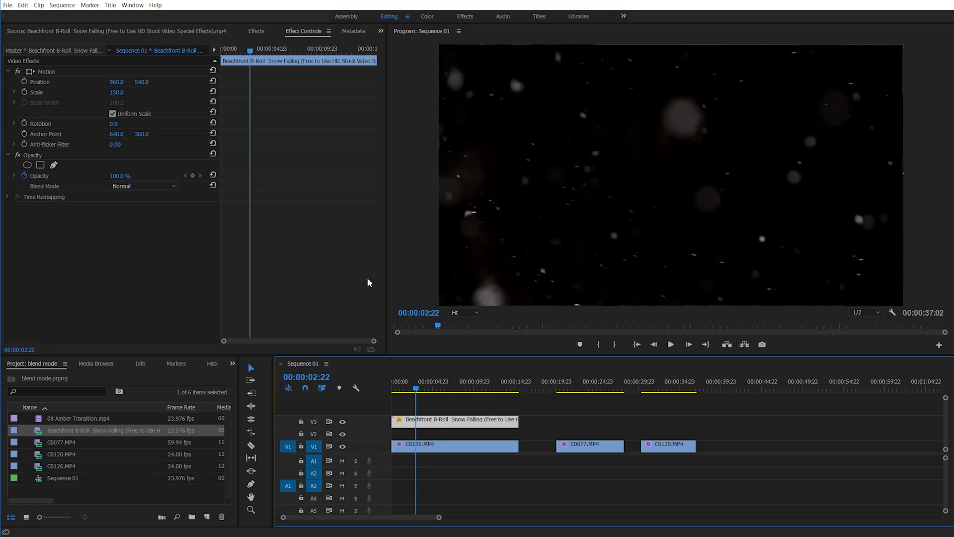
- Set the snow clip's Opacity blend mode to Lighten and preview it
left_click(23, 175)
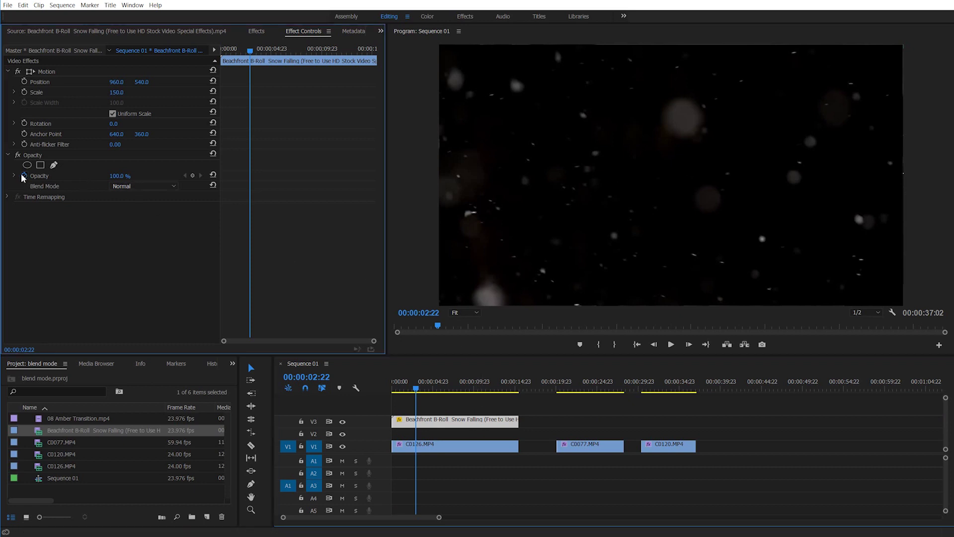
left_click(142, 187)
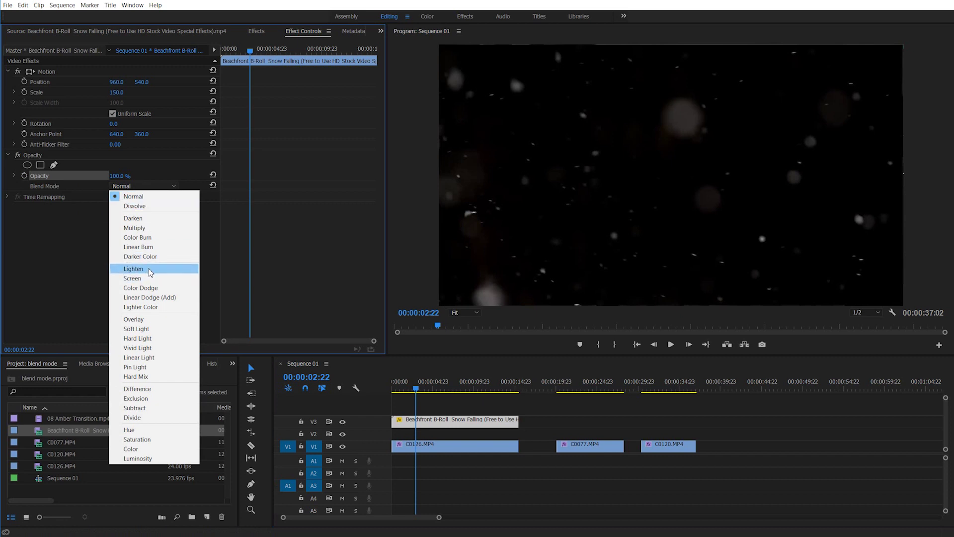
left_click(148, 270)
key("space")
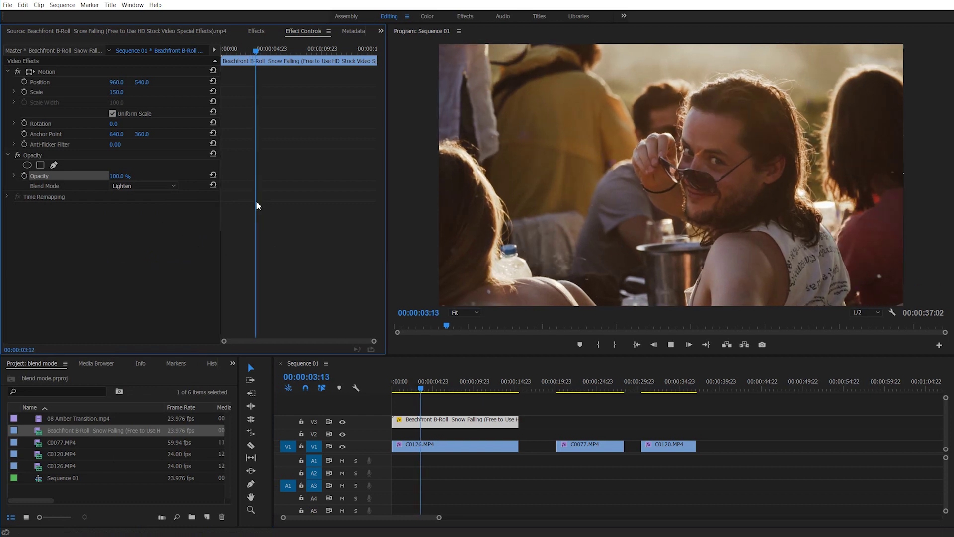
key("space")
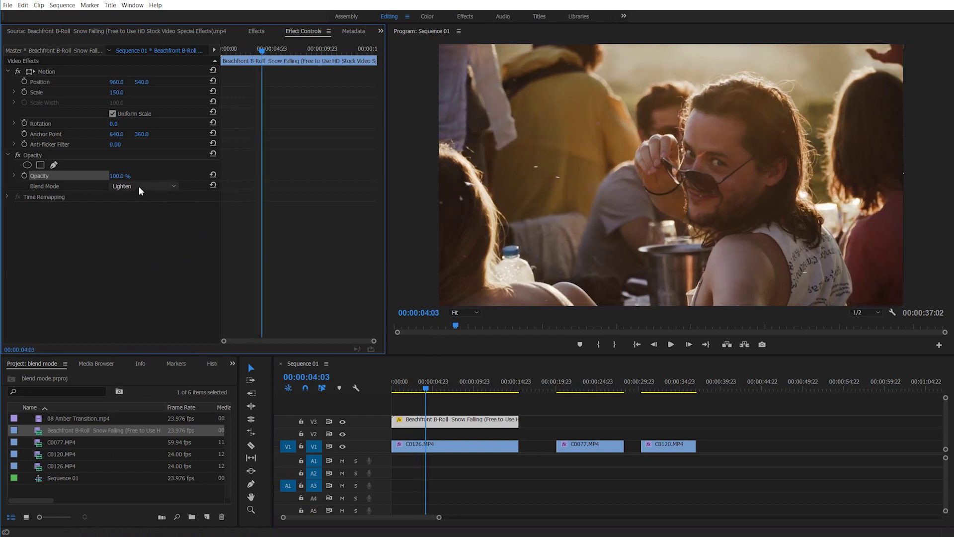
key("space")
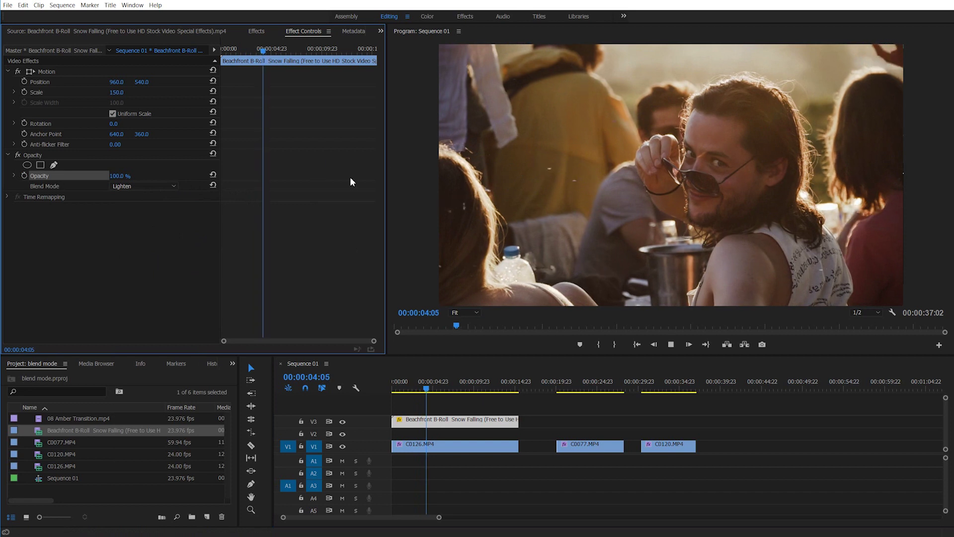
key("space")
- Switch the snow clip's blend mode to Screen and play it back
left_click(152, 187)
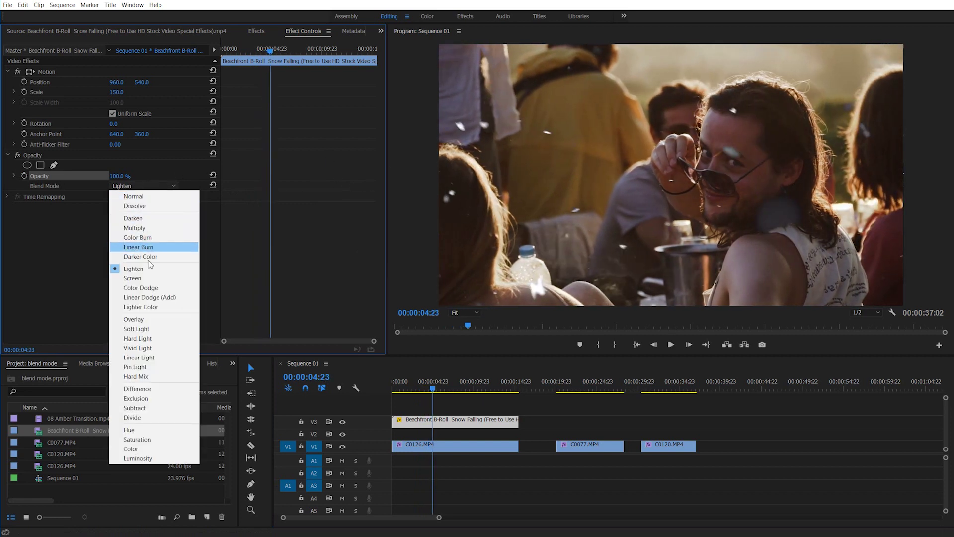
left_click(144, 279)
key("space")
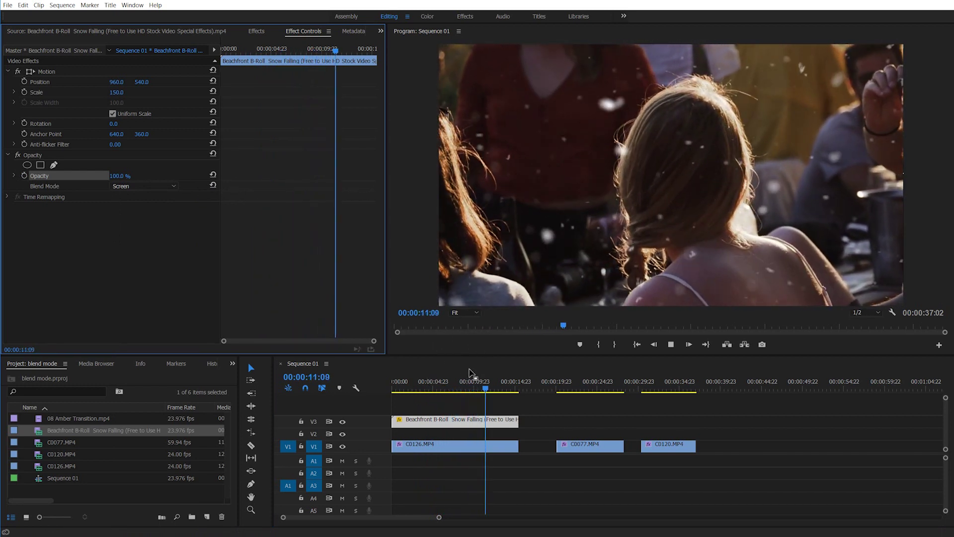
left_click(422, 383)
- Preview the snow overlay at 70% opacity, then delete it from V3
key("space")
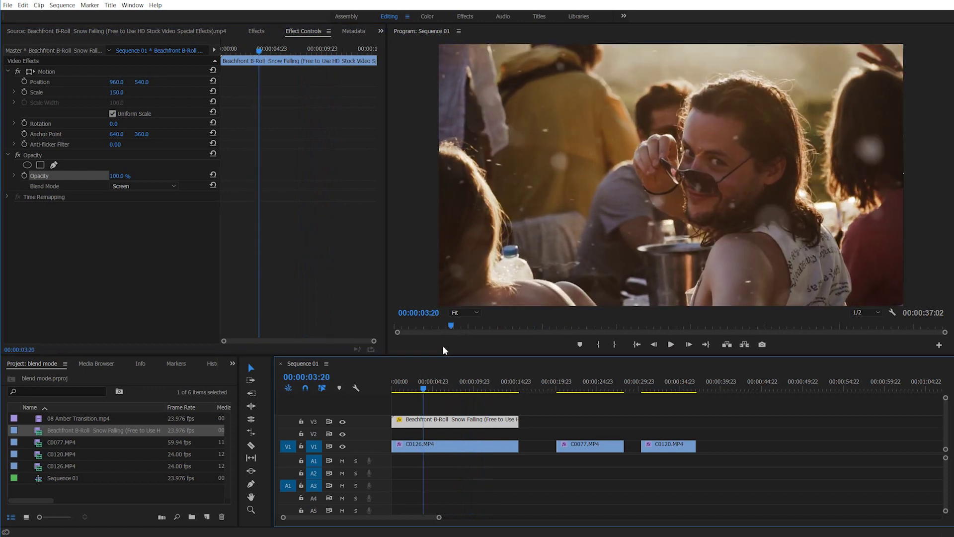
left_click(120, 176)
type("70")
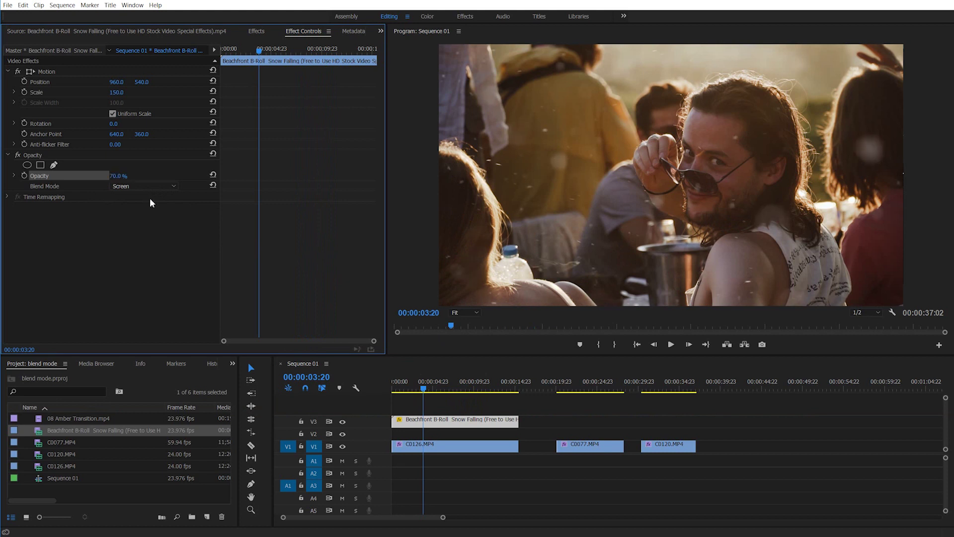
key("space")
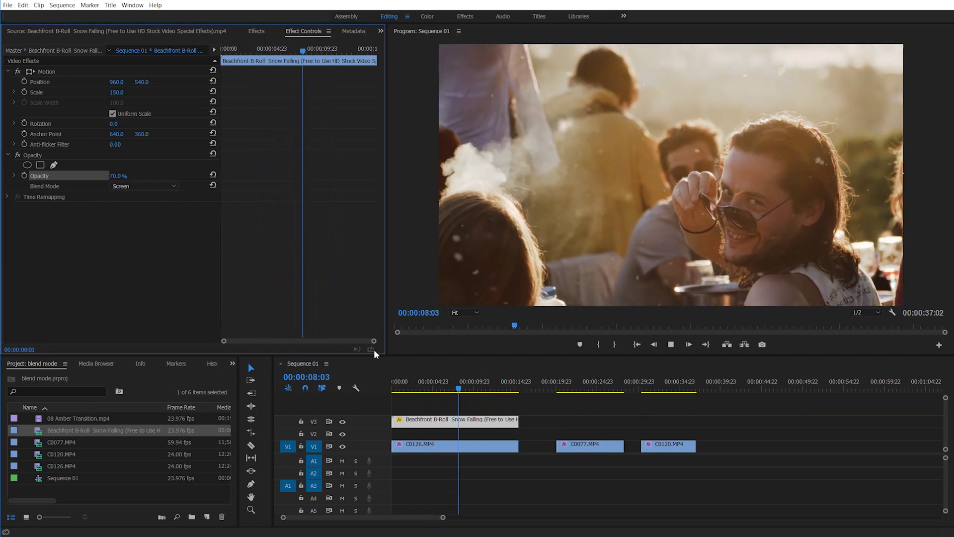
key("space")
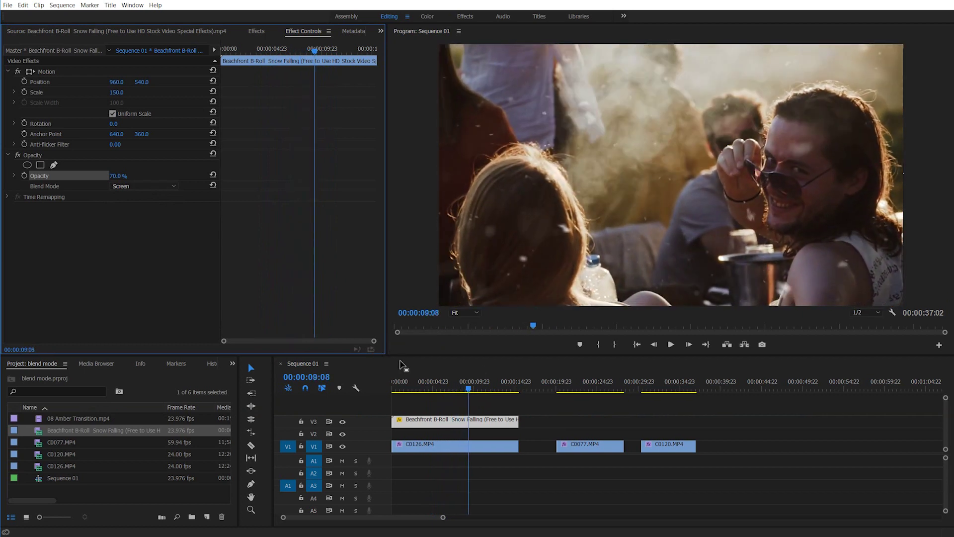
left_click(432, 408)
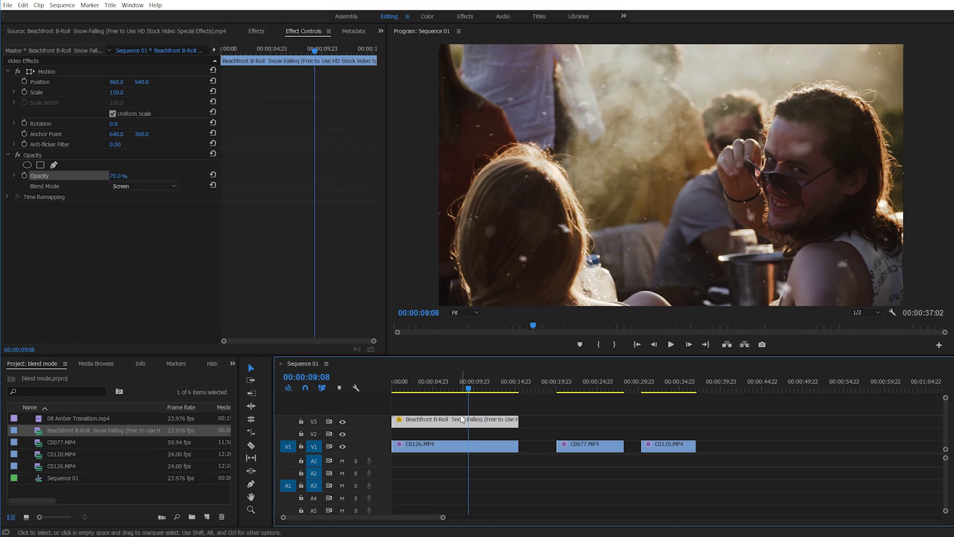
key("Delete")
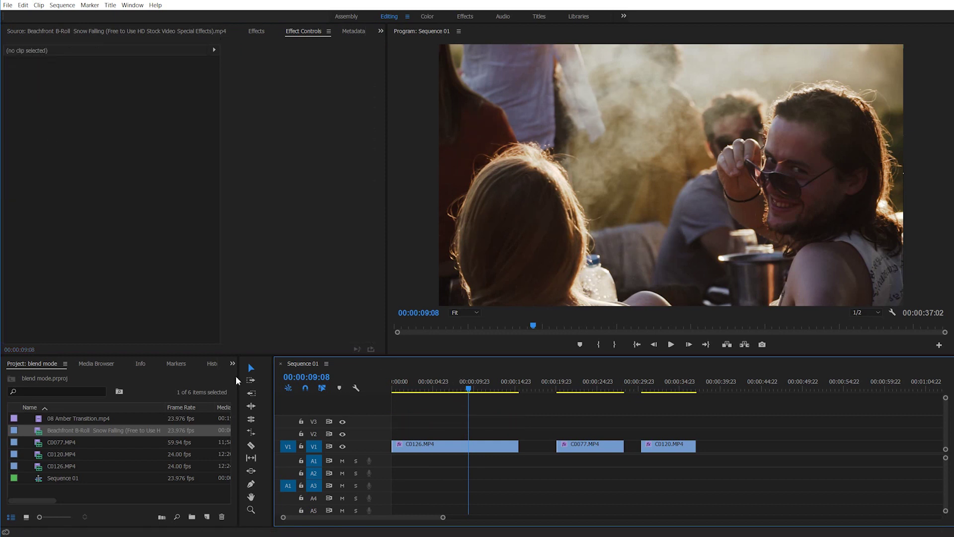
- Place the 08 Amber Transition clip on V3, fit it to frame size, and preview
mouse_move(82, 421)
left_mouse_down()
mouse_move(410, 422)
mouse_move(436, 412)
left_mouse_up()
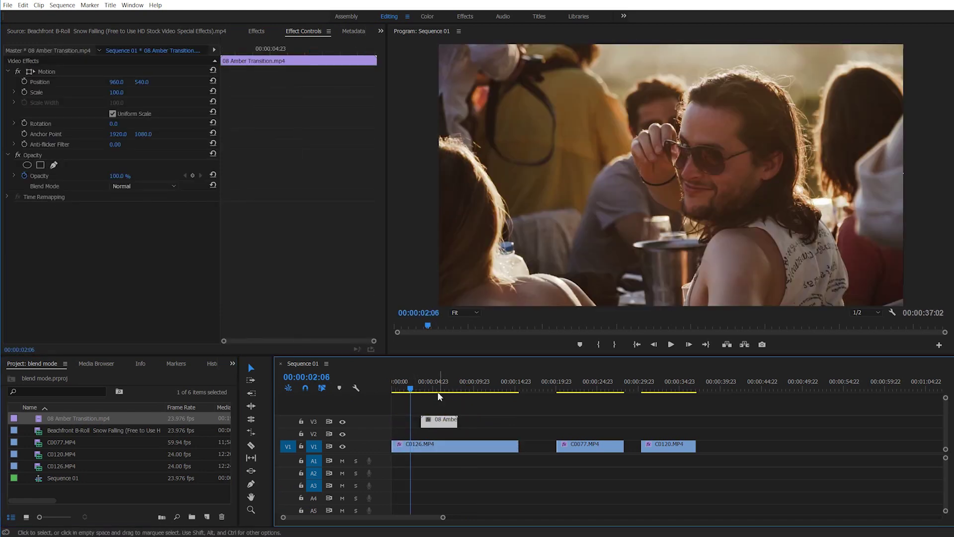
right_click(443, 422)
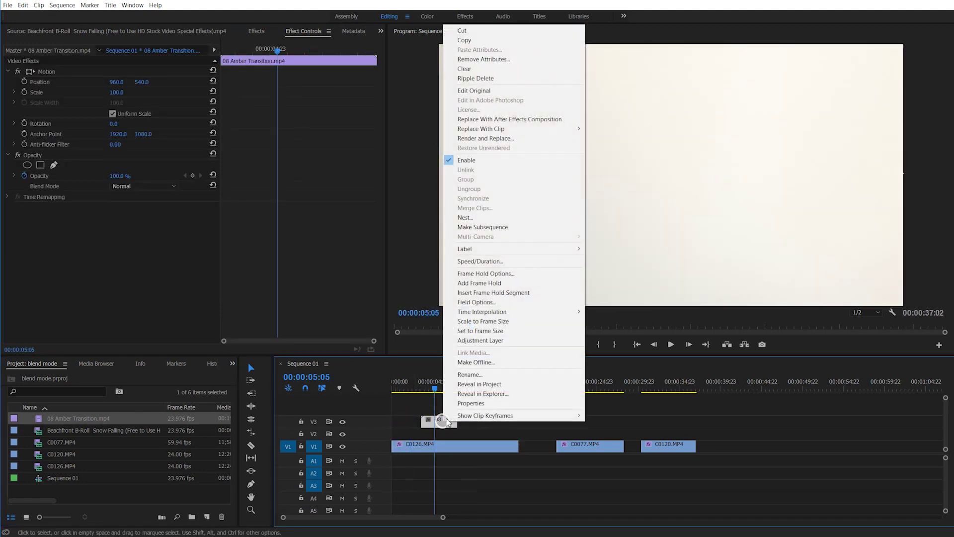
left_click(489, 331)
left_click(426, 385)
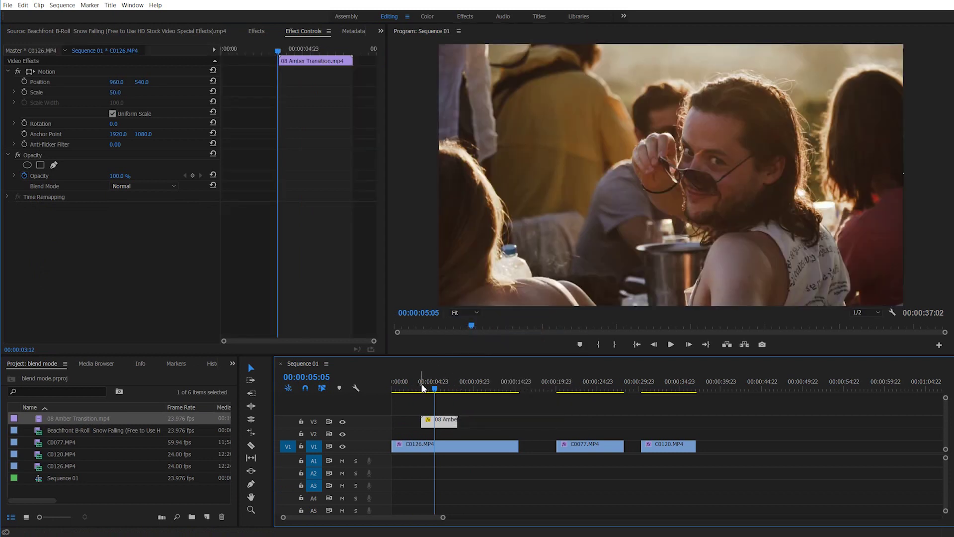
left_click(432, 446)
key("space")
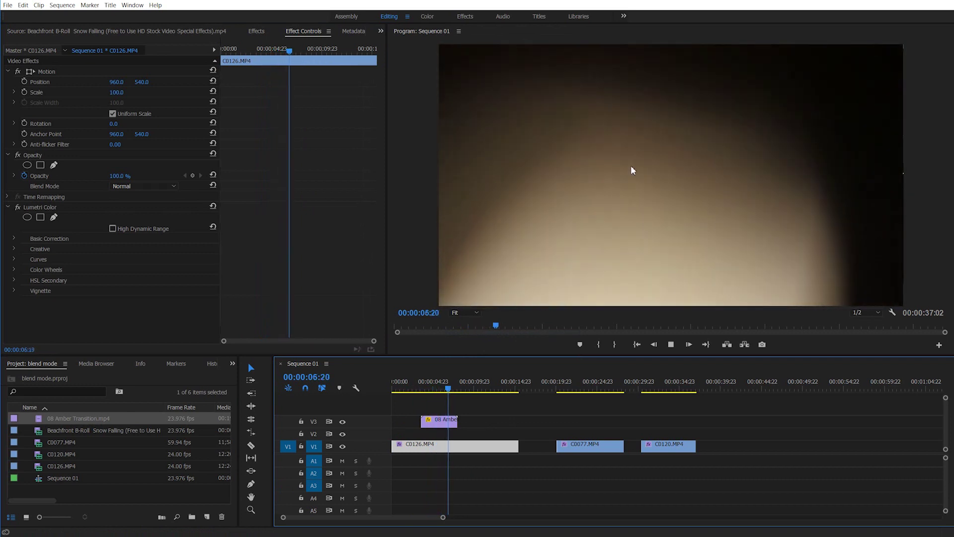
left_click(433, 386)
- Set the amber clip's blend mode to Screen, returning to 00:00:03:11
left_click(446, 423)
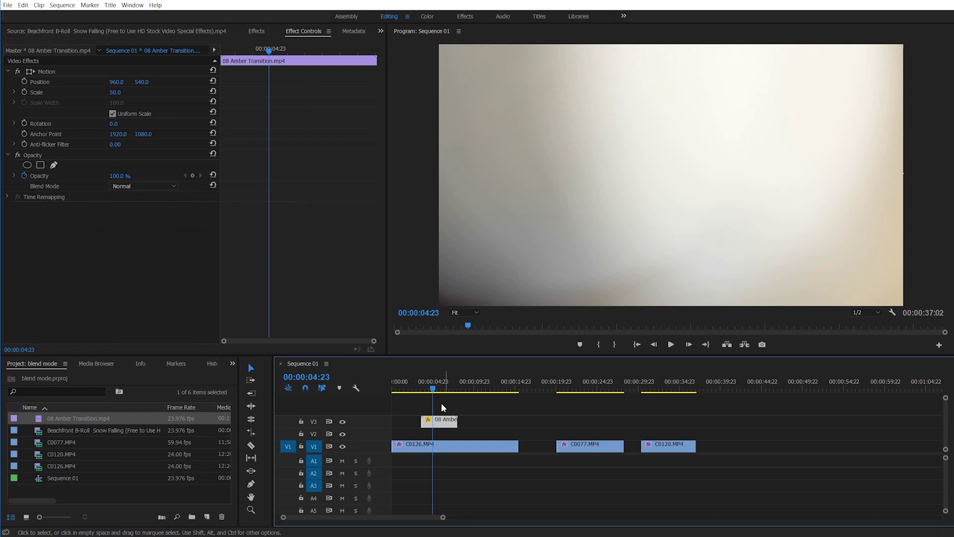
left_click(121, 186)
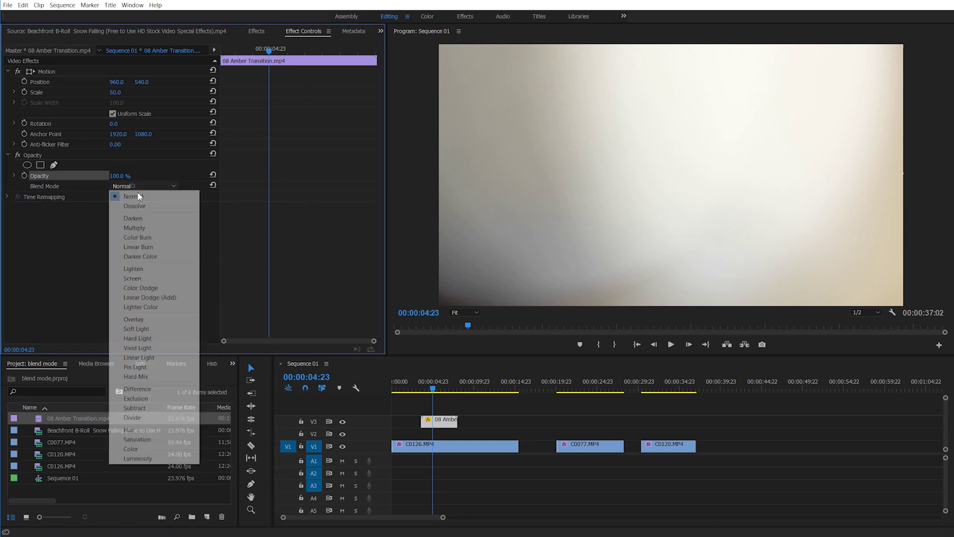
left_click(147, 279)
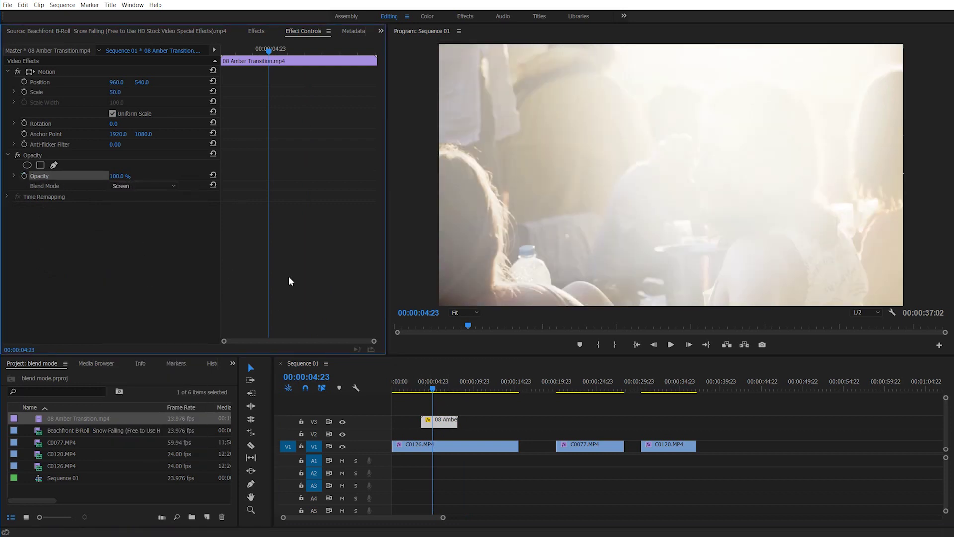
left_click(421, 386)
left_click(421, 387)
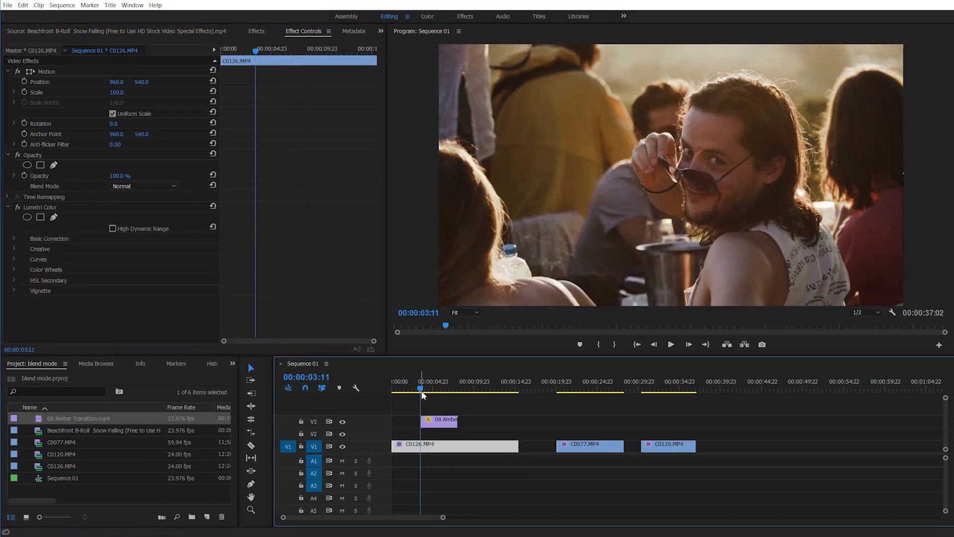
- Move the amber overlay to V2 at 00:00:00 and play it back
left_click_drag(441, 423, 414, 436)
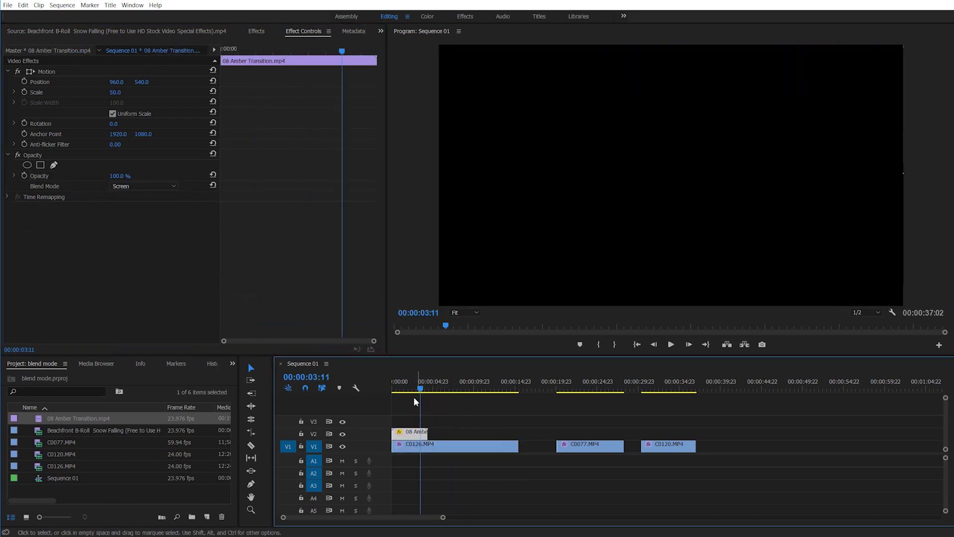
left_click_drag(414, 387, 407, 387)
key("space")
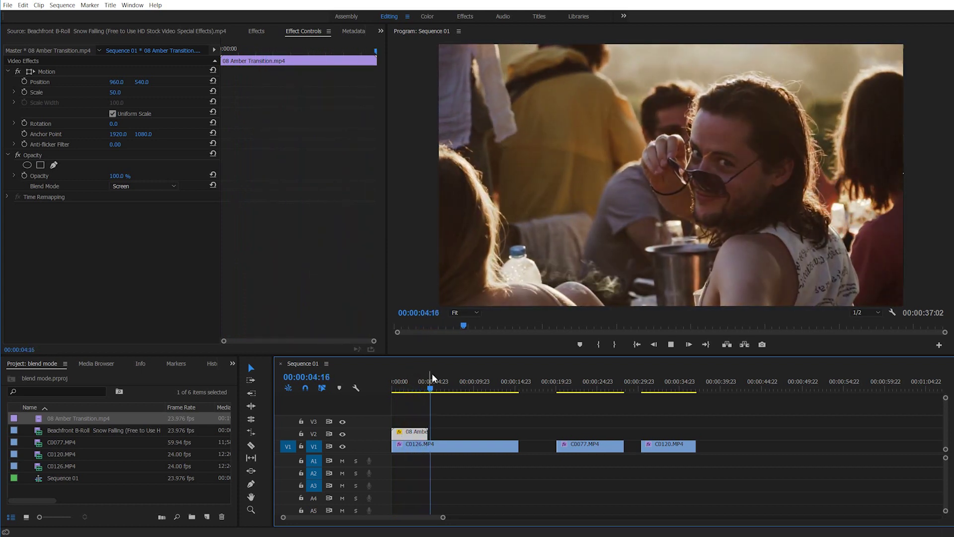
left_click(409, 386)
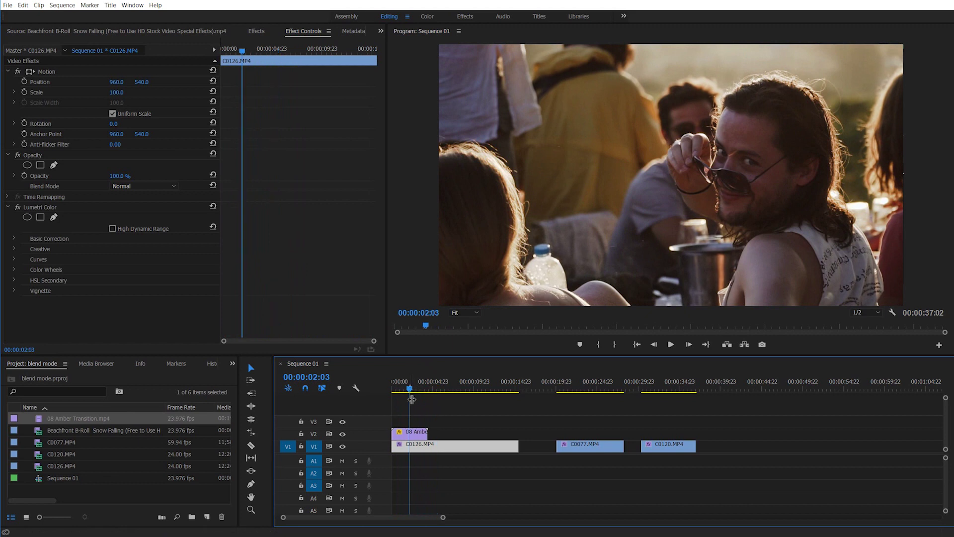
- Set the amber overlay's opacity to 50 and preview from the sequence start
left_click(417, 431)
left_click(120, 175)
type("50")
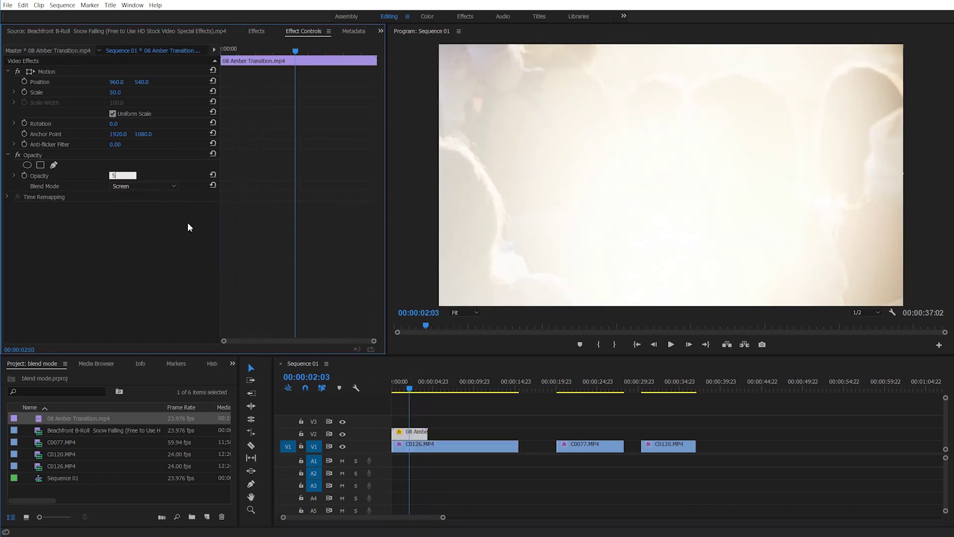
key("Return")
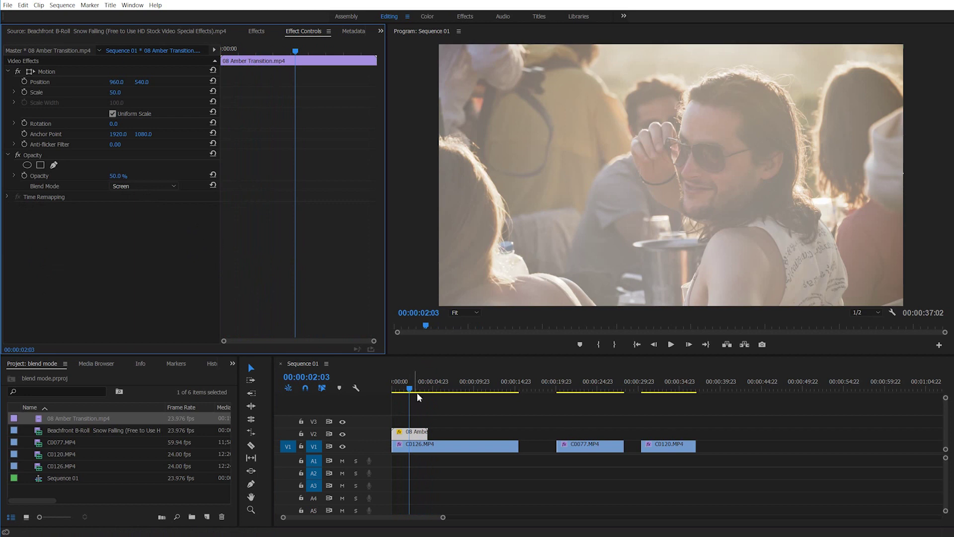
left_click(392, 393)
key("space")
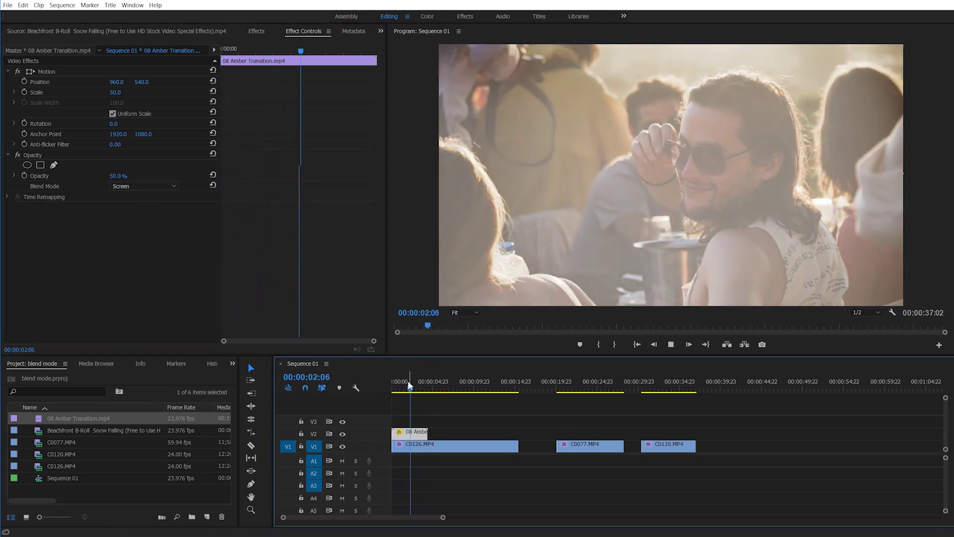
key("space")
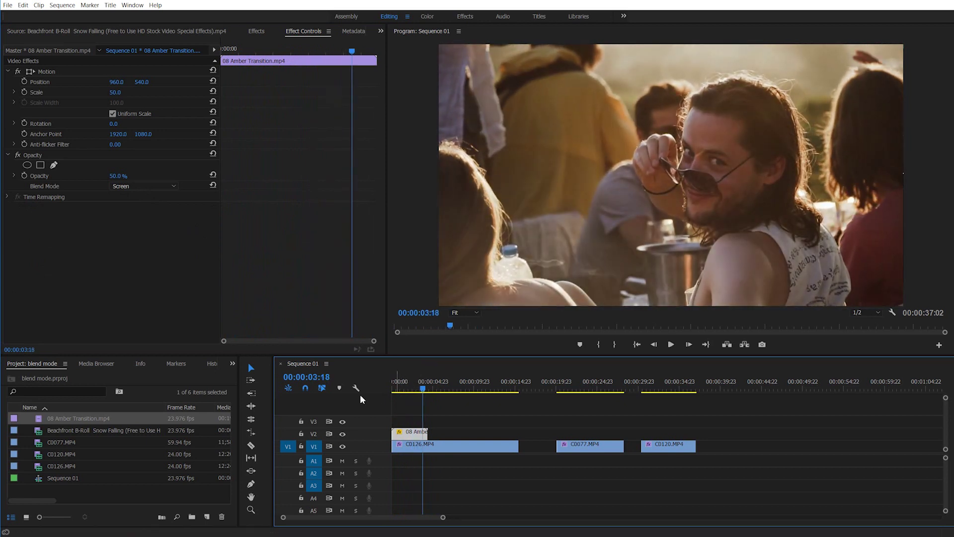
- Rate-stretch the amber overlay longer with the Rate Stretch tool and review around 00:00:04:14
left_click(253, 433)
left_click(253, 433)
left_click_drag(428, 434, 451, 435)
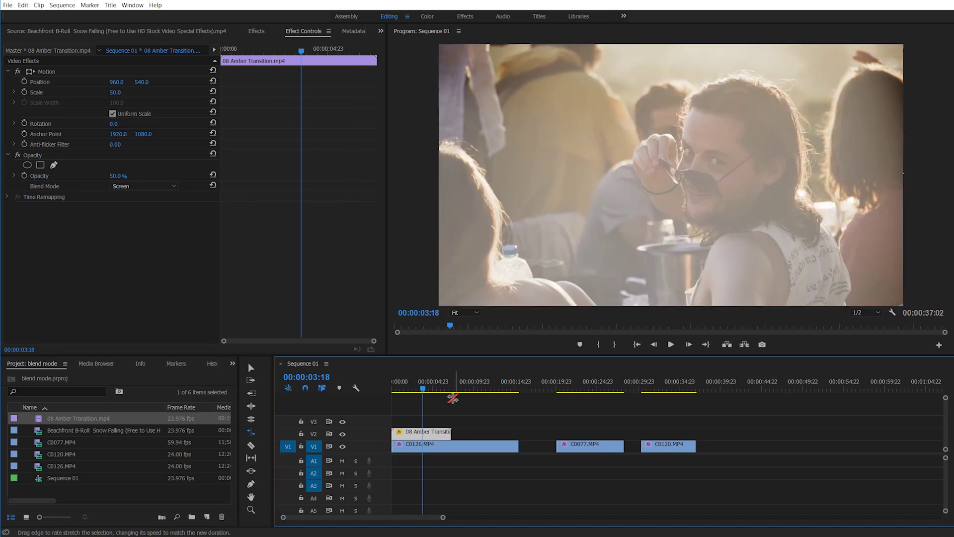
left_click_drag(424, 390, 432, 392)
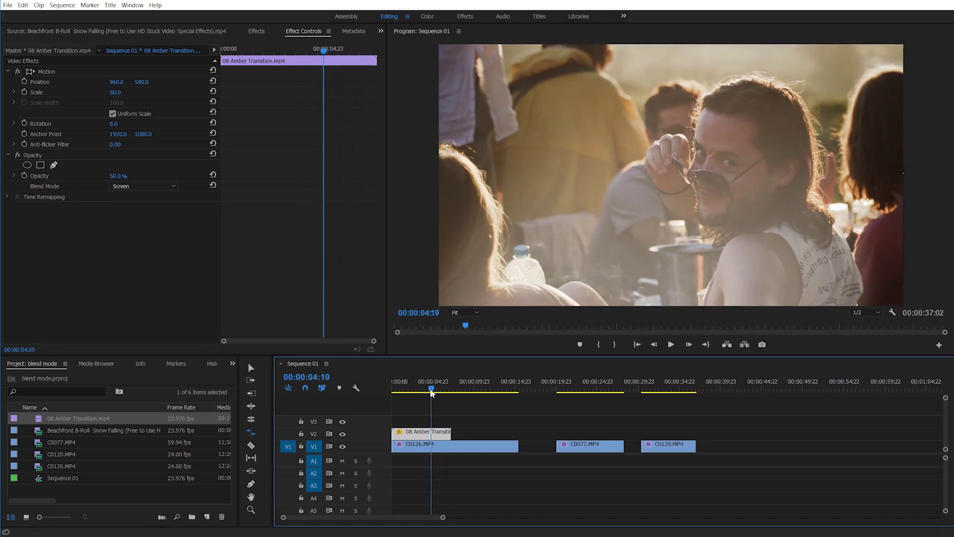
left_click_drag(432, 393, 430, 392)
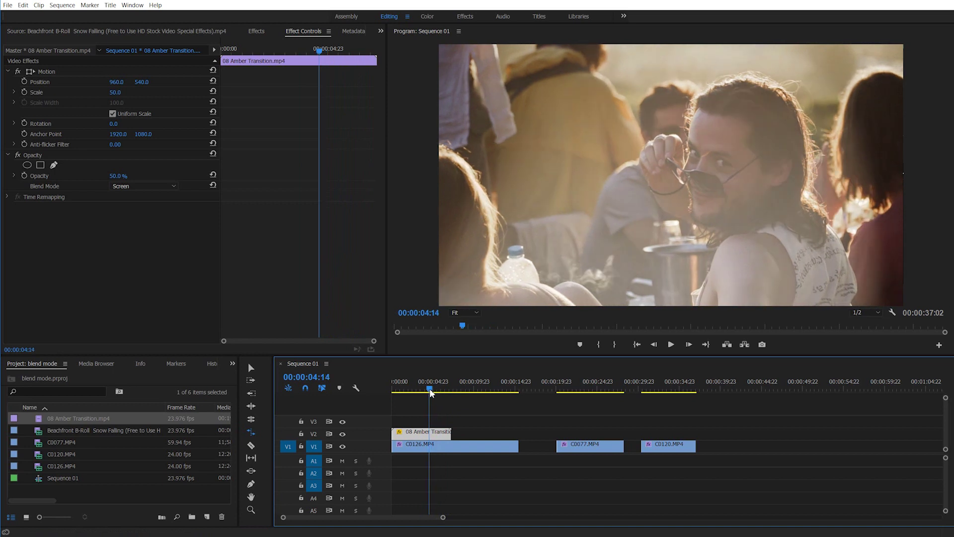
- Add a 50% opacity keyframe on the amber overlay near 00:00:06:23
left_click_drag(430, 388, 431, 389)
key("Right")
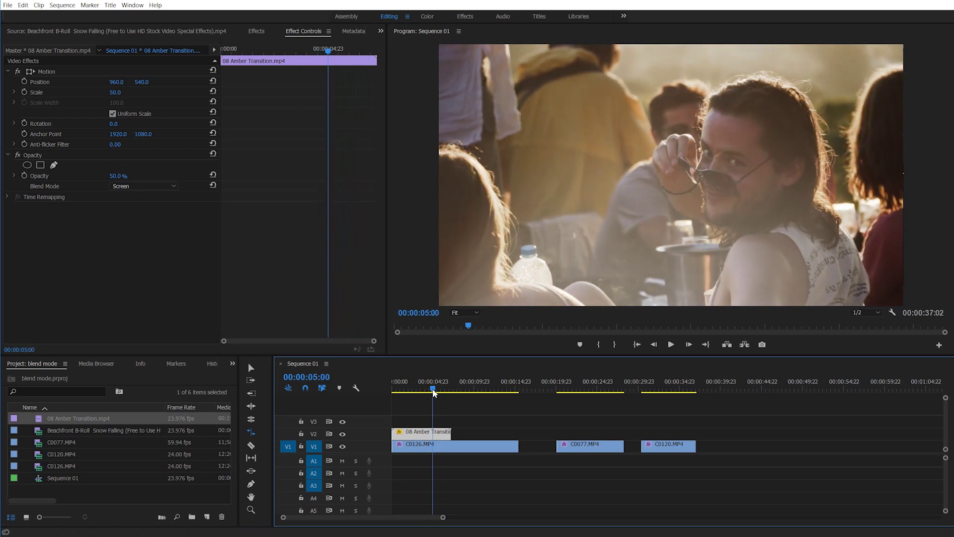
left_click_drag(431, 388, 433, 390)
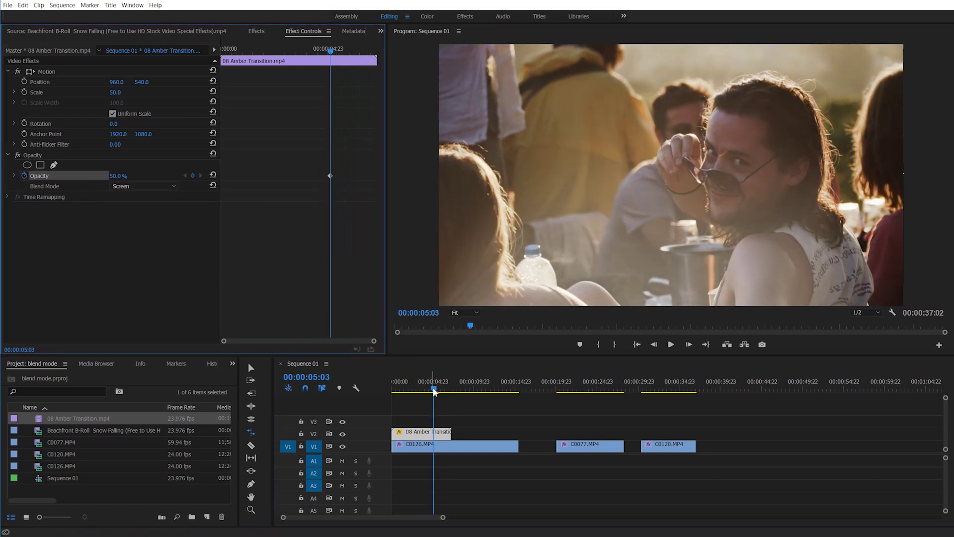
left_click_drag(433, 387, 448, 386)
left_click(422, 431)
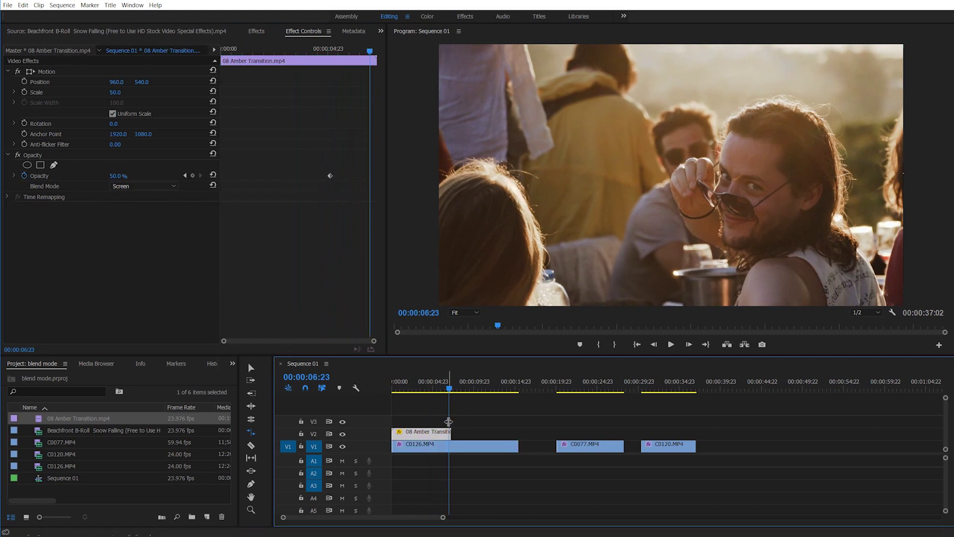
left_click(121, 175)
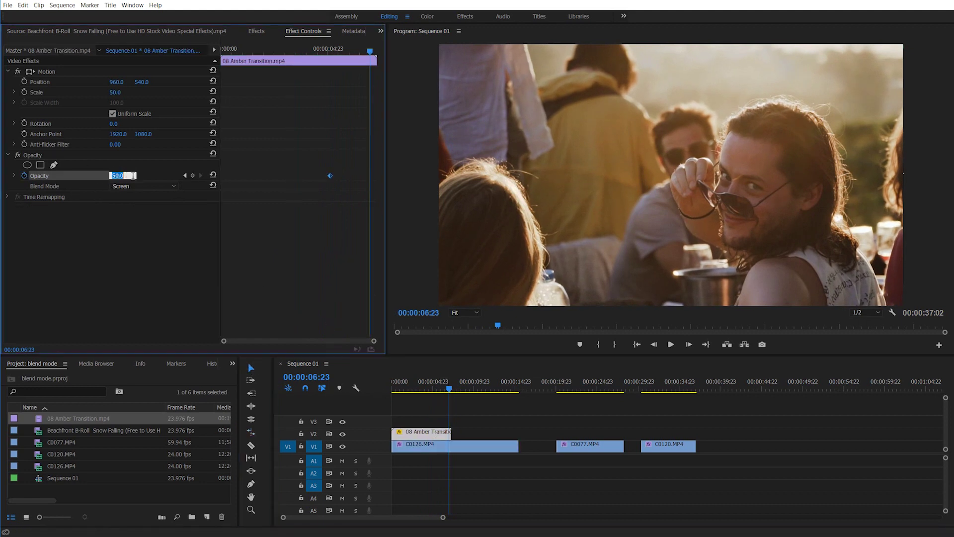
key("Return")
- Play back the fading amber overlay and return to 00:00:03:14
left_click(426, 387)
key("space")
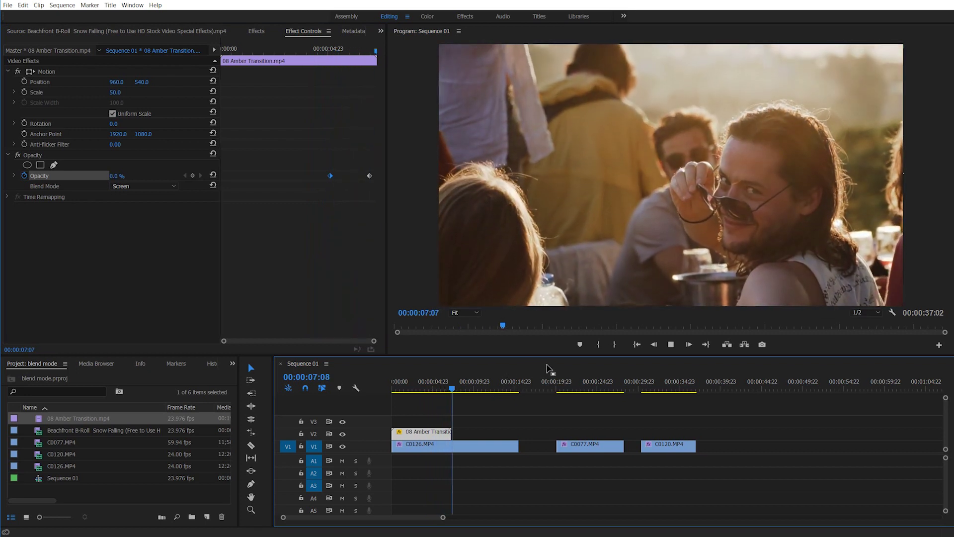
key("space")
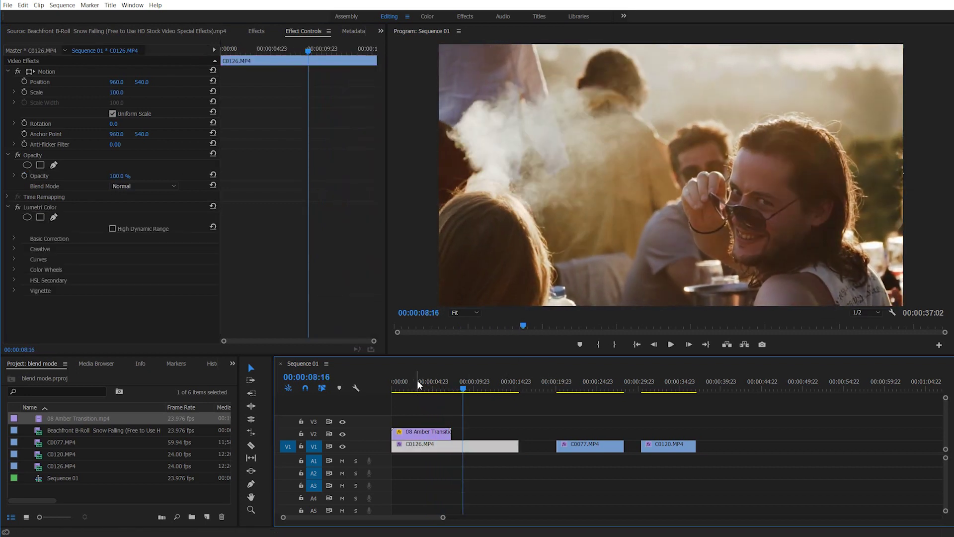
left_click_drag(462, 390, 421, 387)
left_click(432, 431)
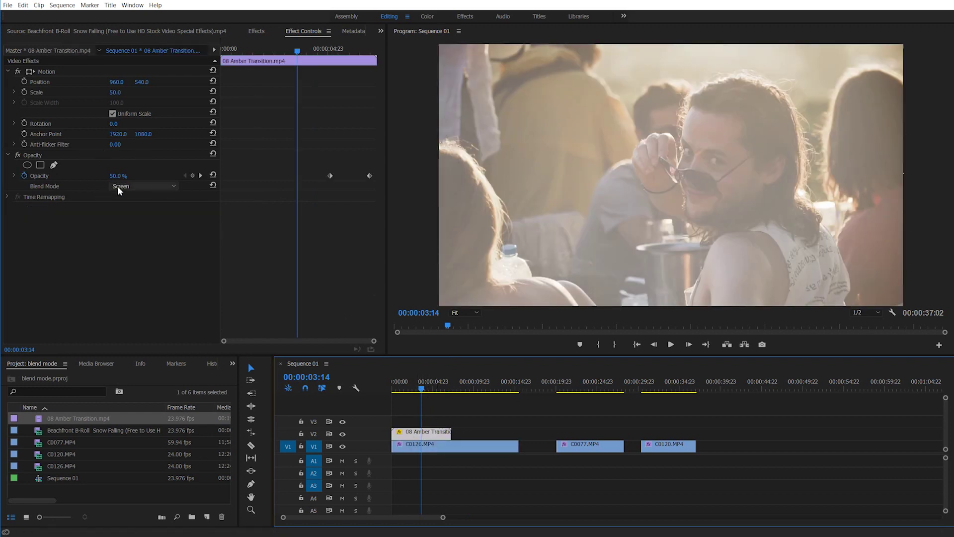
- Switch the amber overlay's blend mode to Overlay, preview it, and move onto C0077
left_click(137, 186)
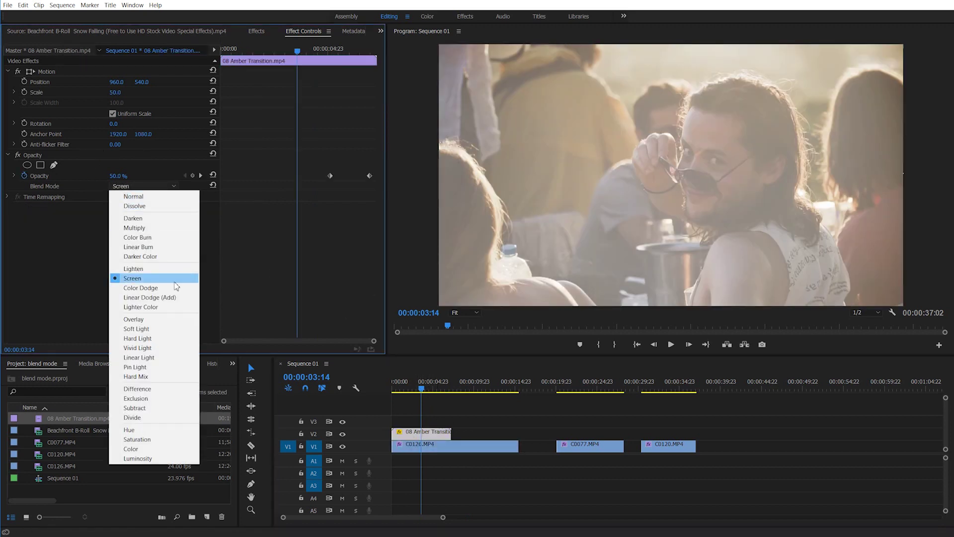
left_click(164, 320)
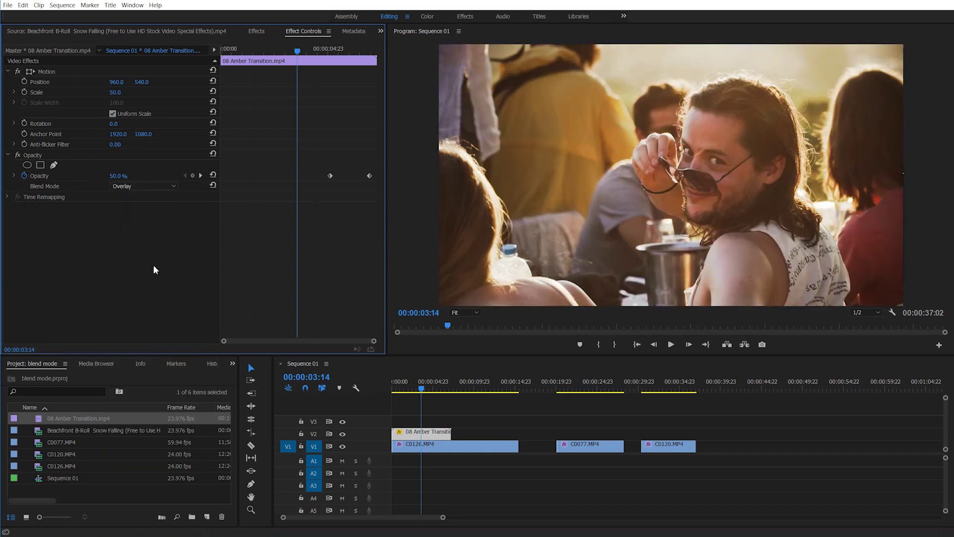
left_click(397, 387)
key("space")
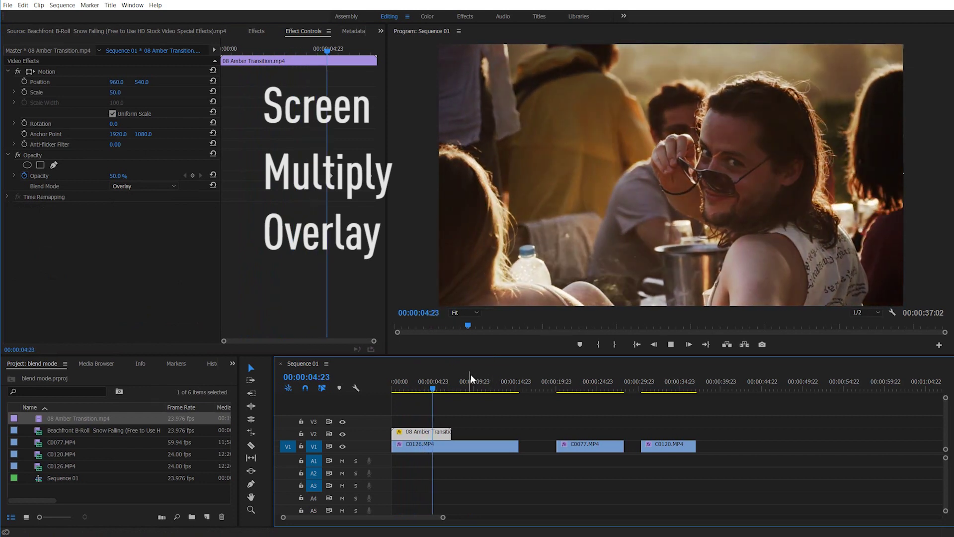
key("space")
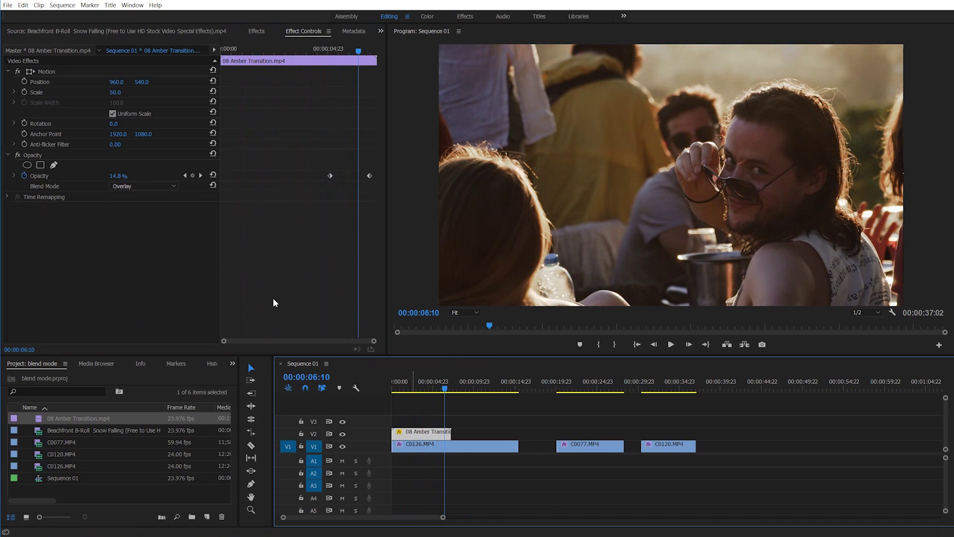
left_click(174, 186)
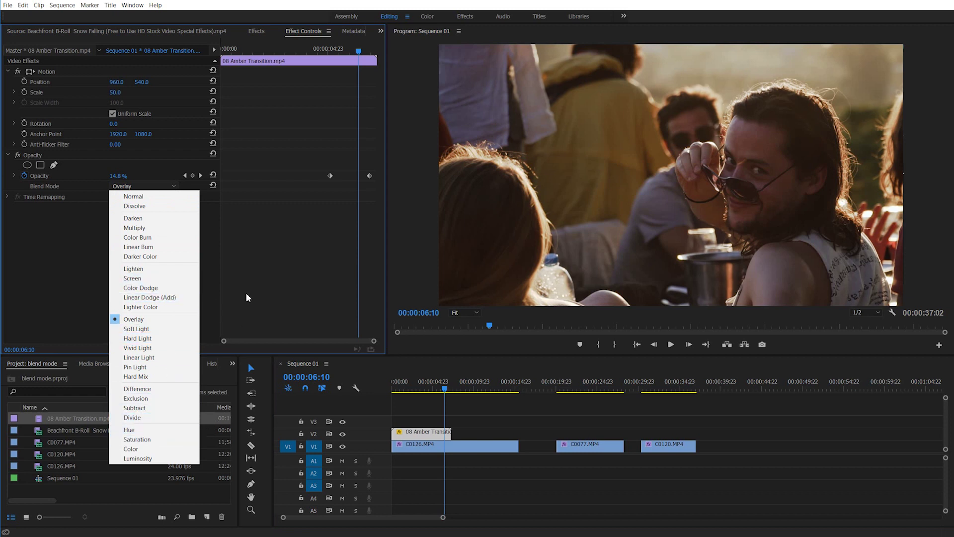
left_click_drag(493, 379, 589, 379)
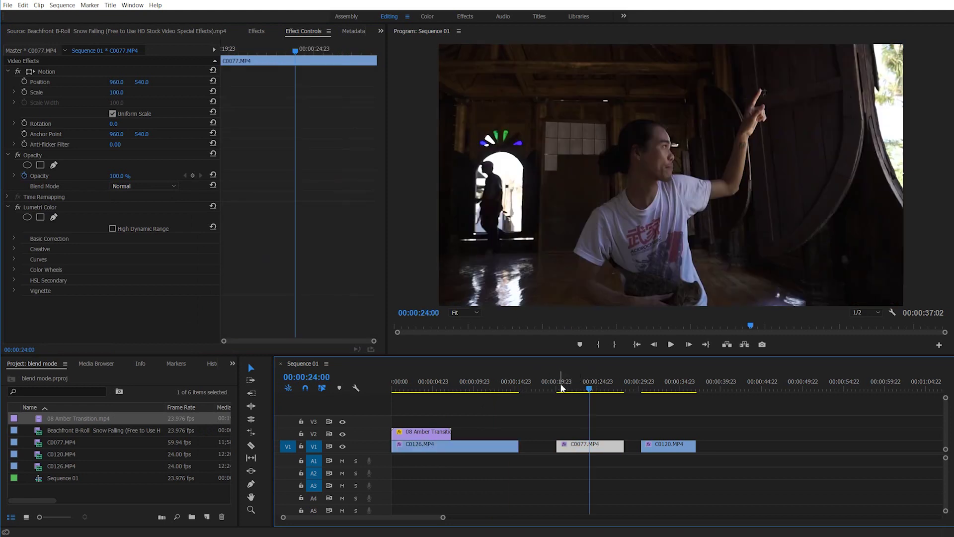
- Create a 1920×1080 Adjustment Layer and drop it on V3 above C0077
left_click(560, 387)
key("space")
key("space")
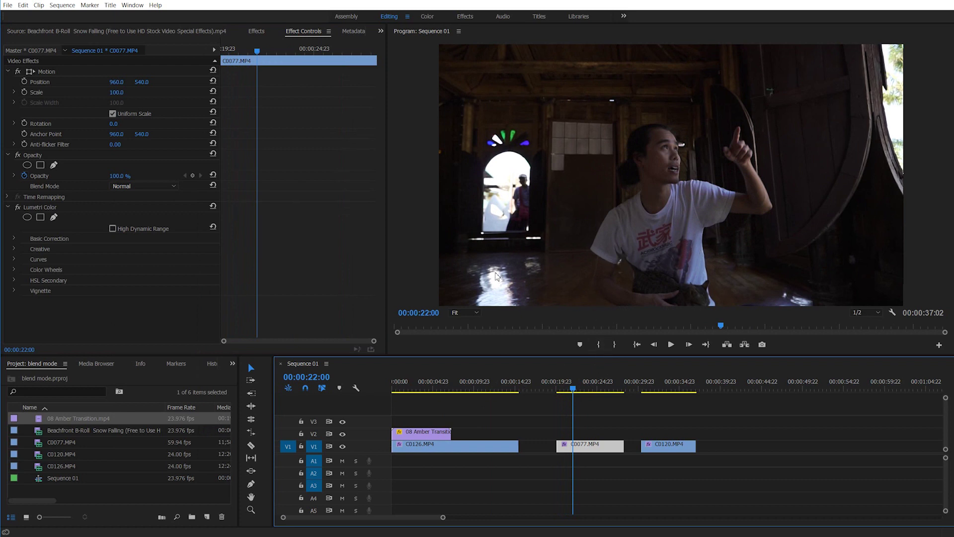
right_click(152, 398)
mouse_move(187, 432)
left_click(104, 450)
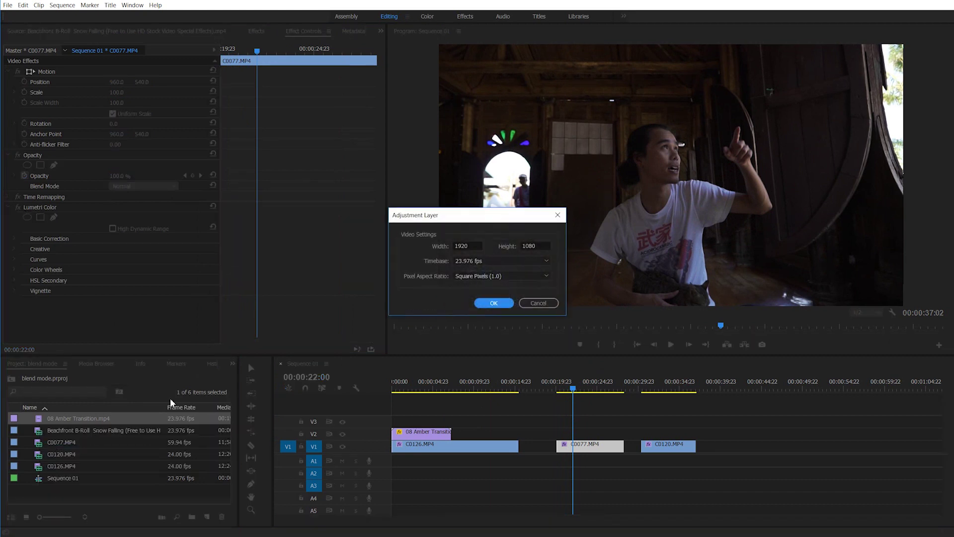
left_click(493, 303)
left_click_drag(69, 431, 624, 420)
left_click(592, 420)
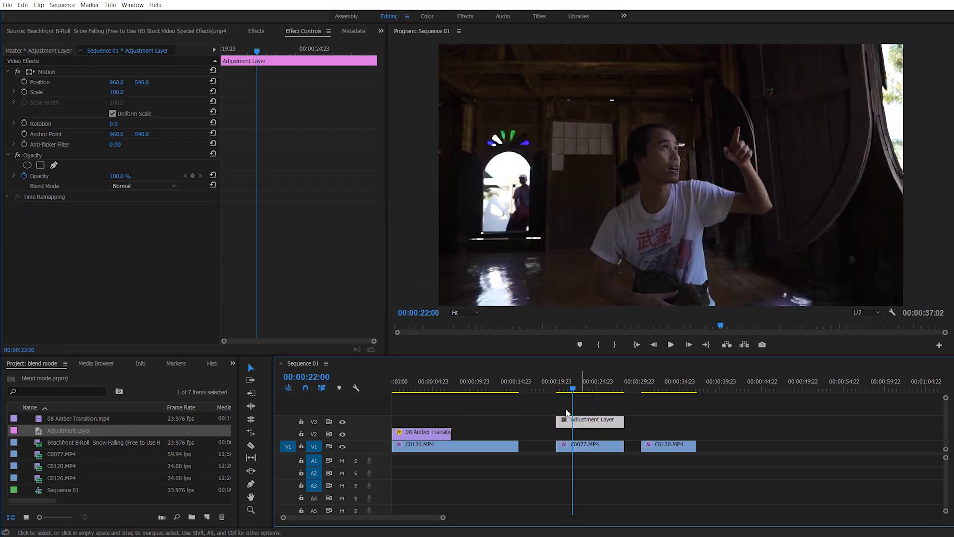
- Set the adjustment layer's blend mode to Screen, comparing by deleting and undoing
left_click(31, 175)
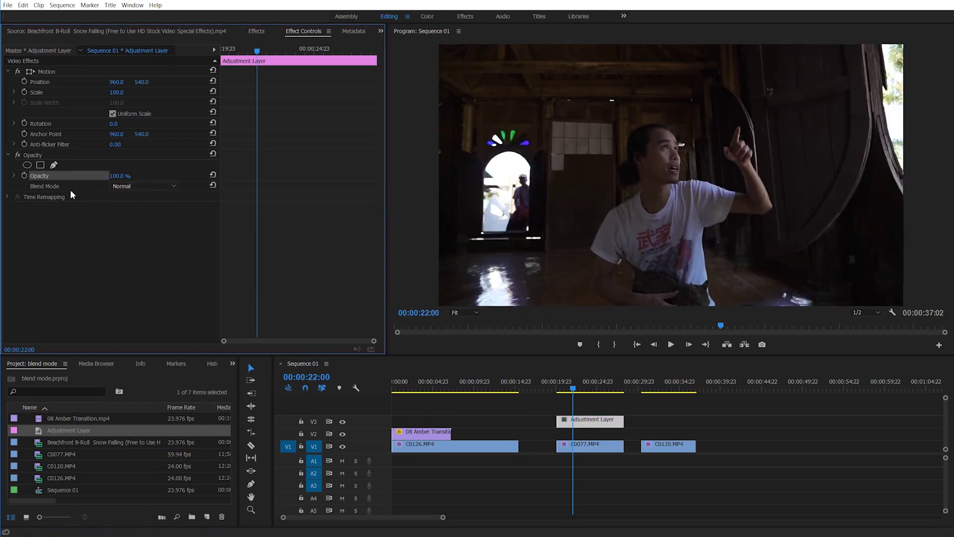
left_click(143, 188)
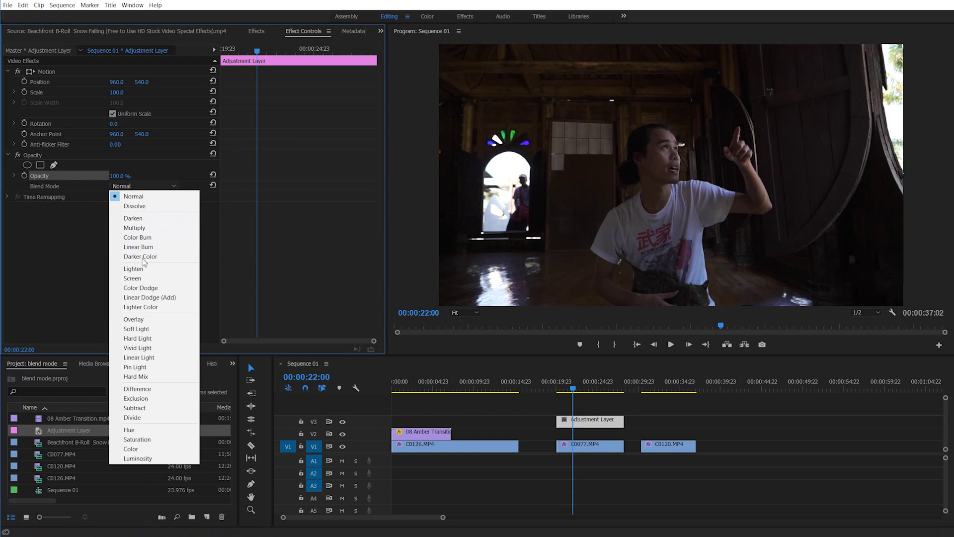
left_click(147, 279)
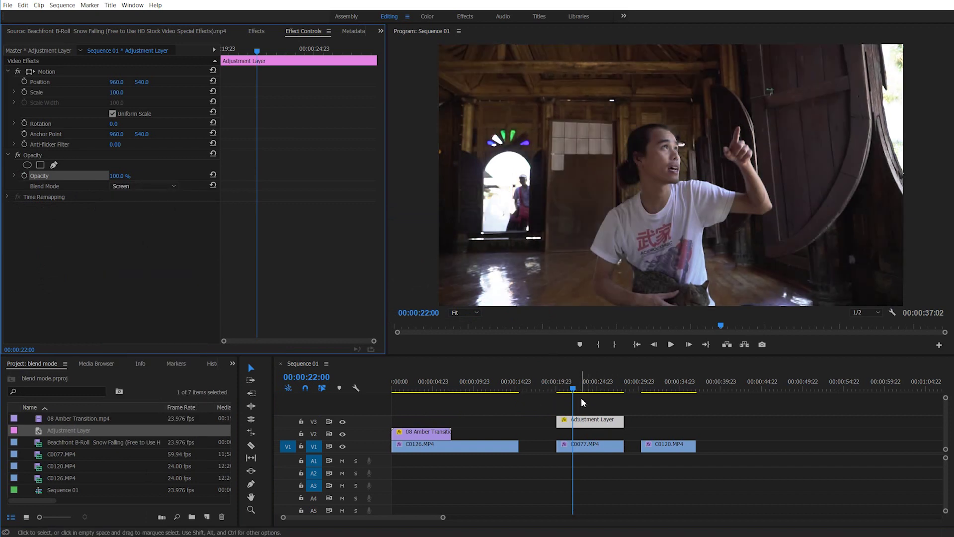
left_click(587, 423)
key("Delete")
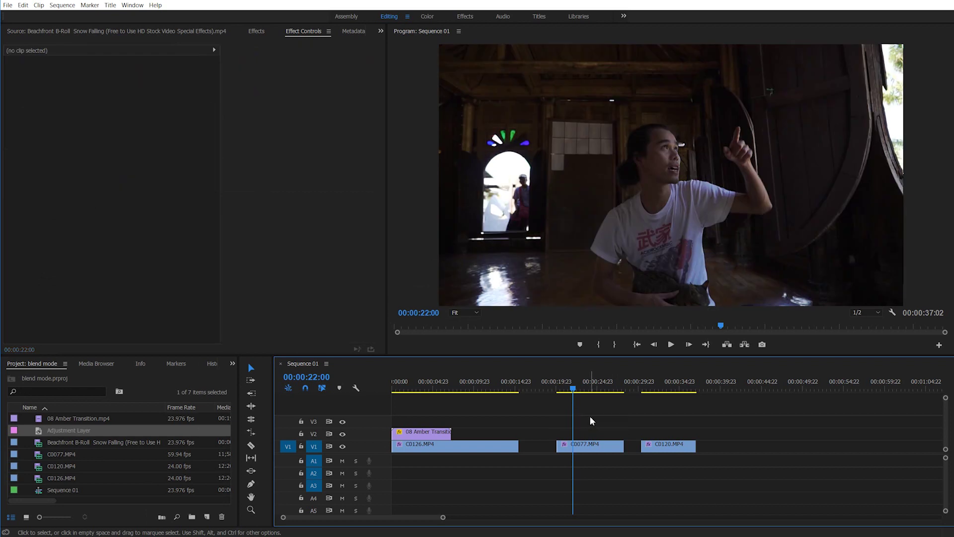
key("ctrl+z")
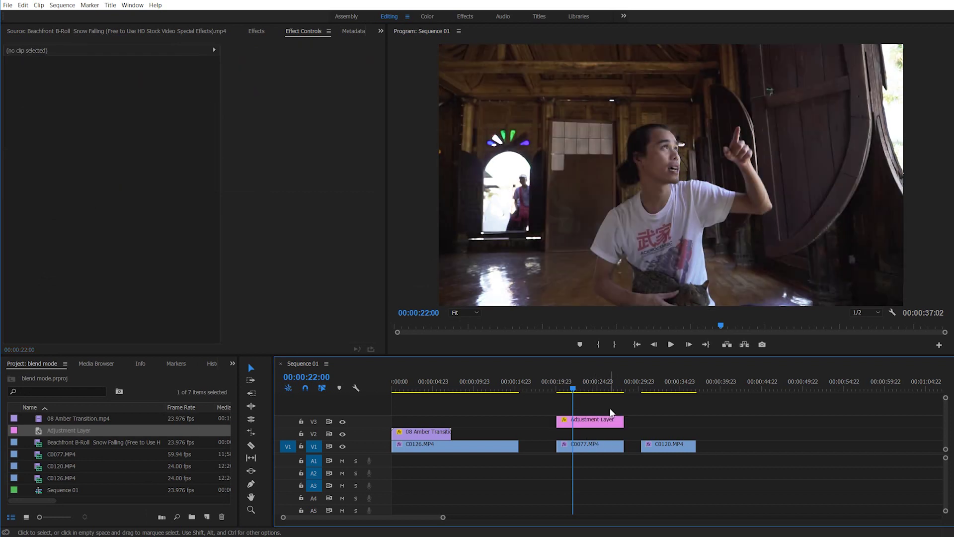
- Trim the adjustment layer's start slightly later and check it around 00:00:22:03
left_click_drag(558, 420, 577, 420)
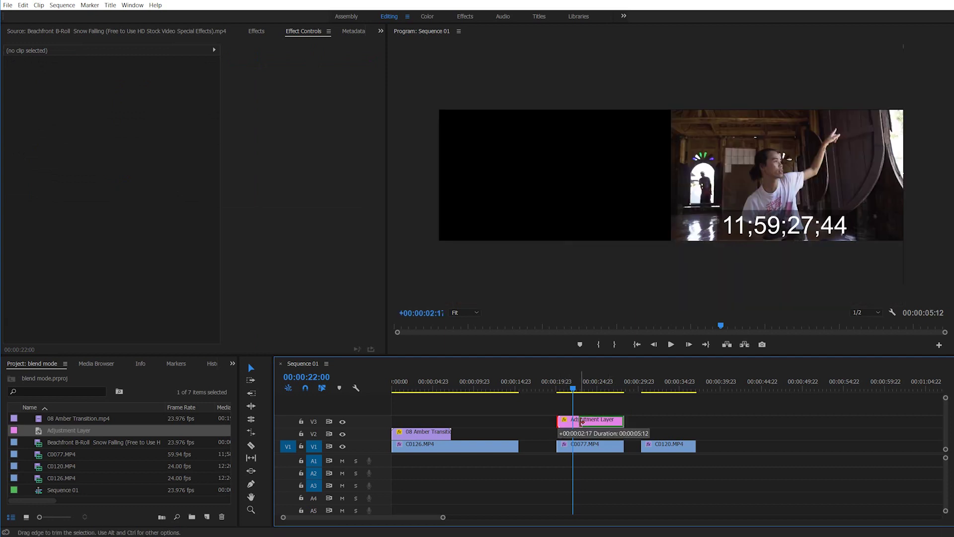
left_click(582, 390)
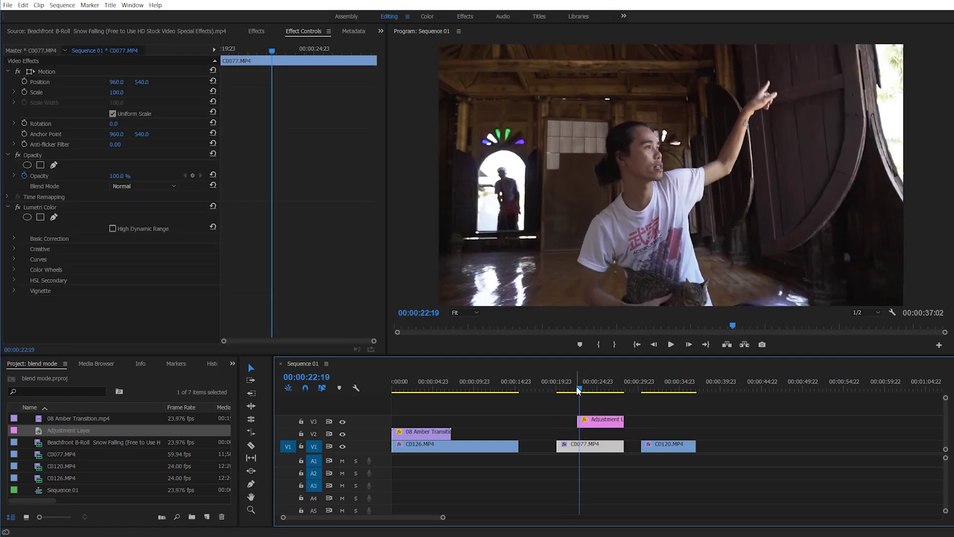
left_click(575, 388)
left_click(581, 388)
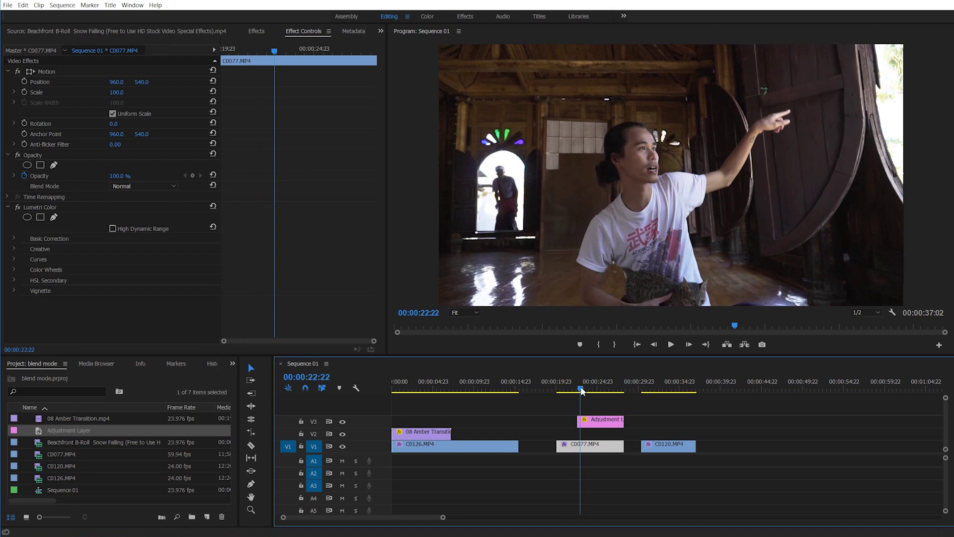
- Set the adjustment layer's opacity to 80%, trying 50% first
left_click(594, 422)
left_click(119, 176)
type("50")
key("Return")
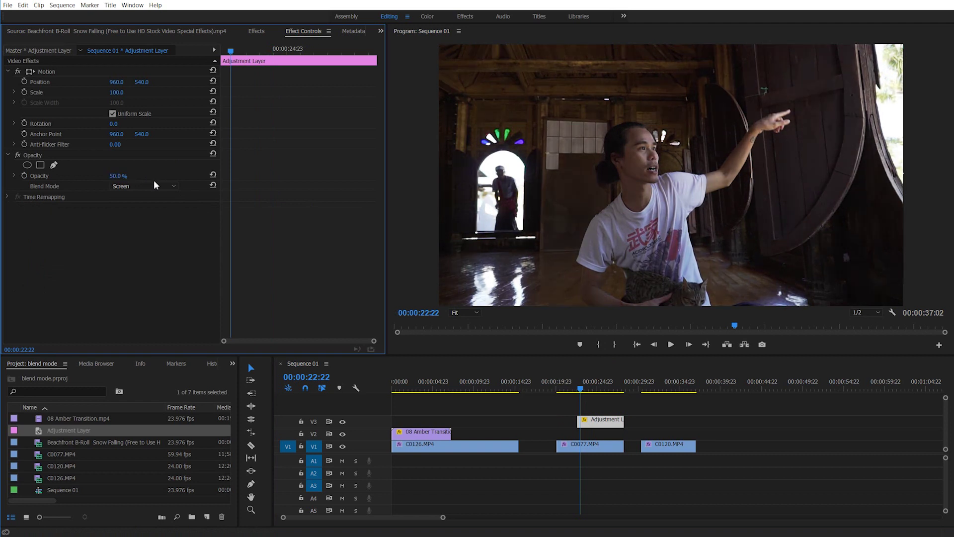
left_click(119, 176)
type("80")
key("Return")
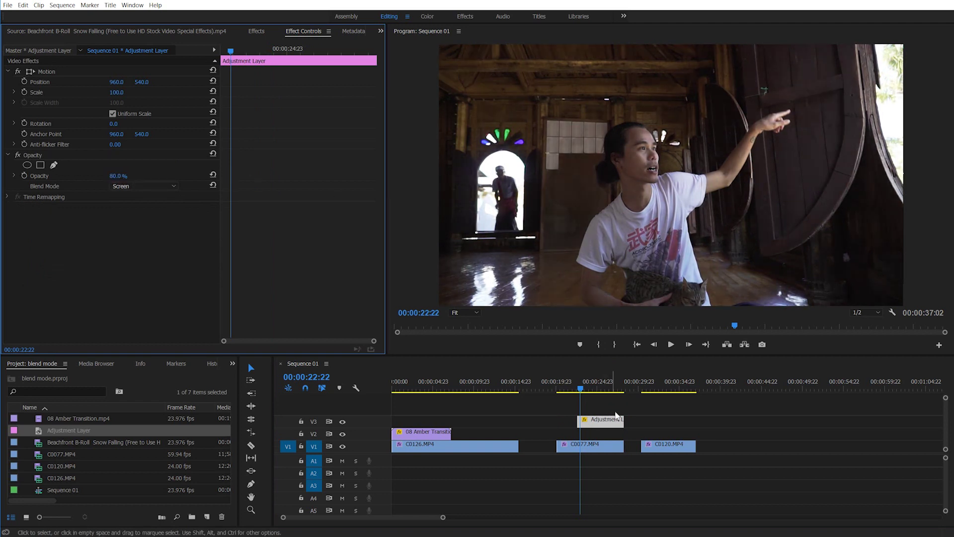
left_click(667, 385)
left_click(660, 382)
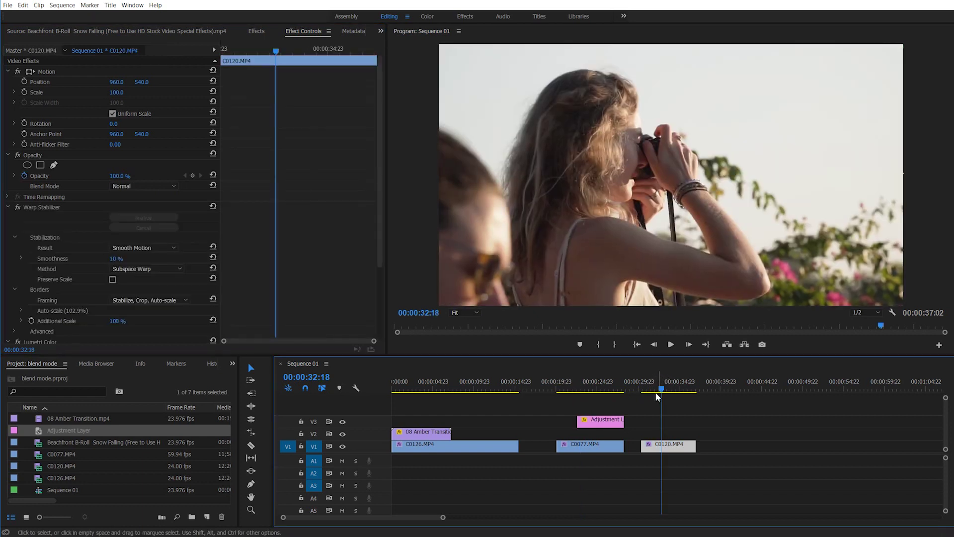
- Place a second adjustment layer on V3 above C0120, extended to match its length
key("space")
key("space")
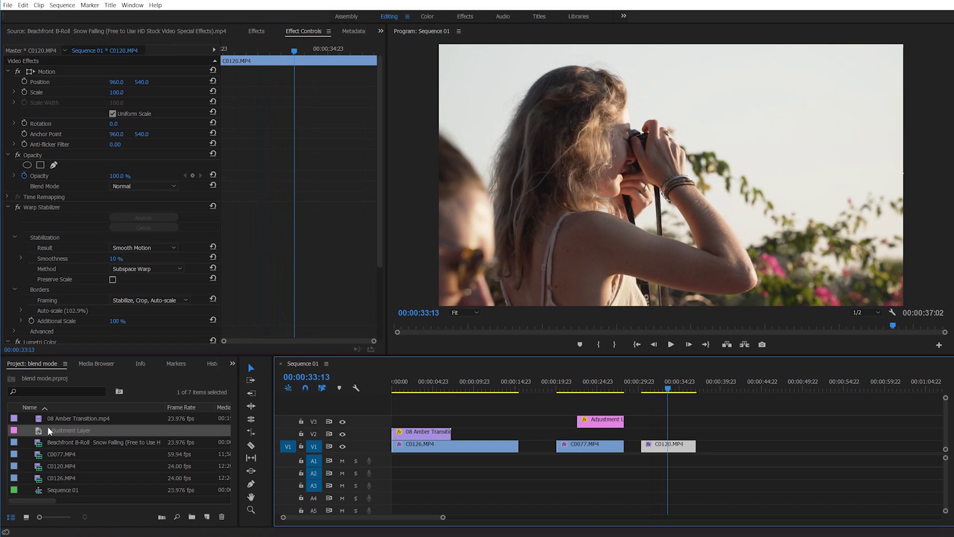
left_click_drag(42, 428, 646, 420)
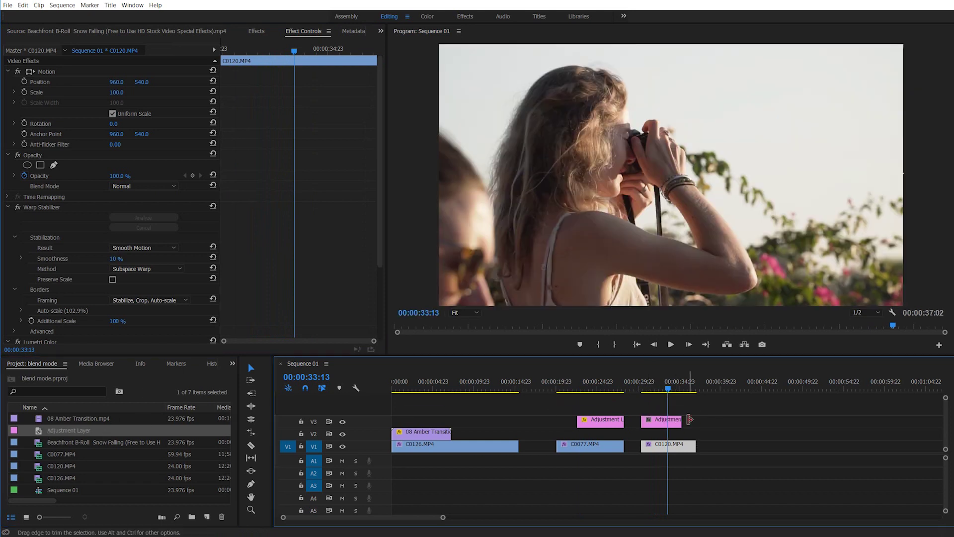
left_click_drag(681, 420, 696, 420)
left_click(679, 421)
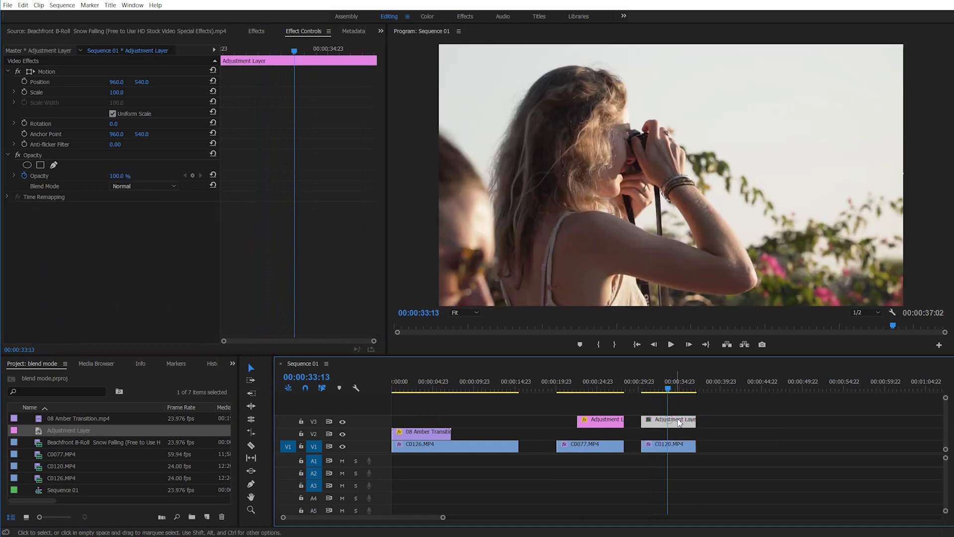
- Give the second adjustment layer Multiply blending at 50% opacity
left_click(23, 175)
left_click(122, 186)
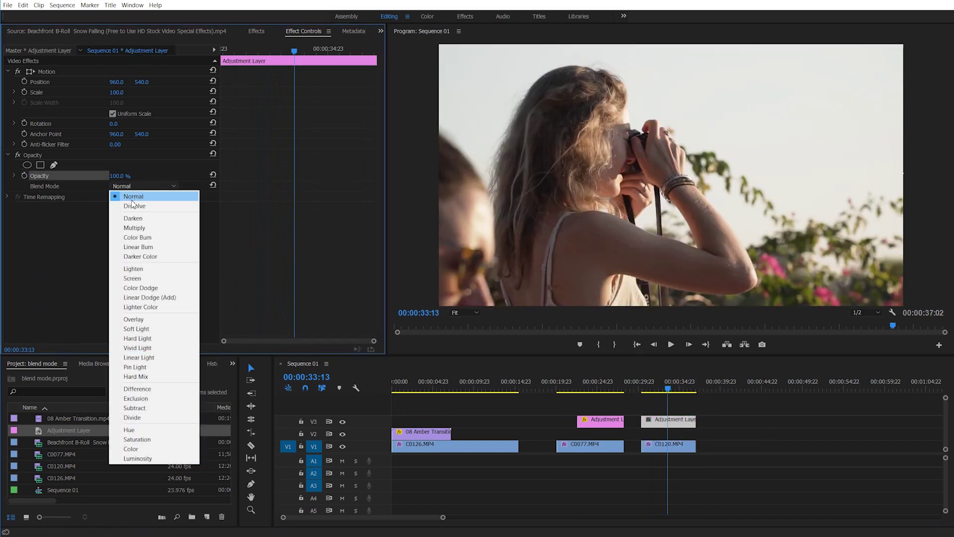
left_click(146, 228)
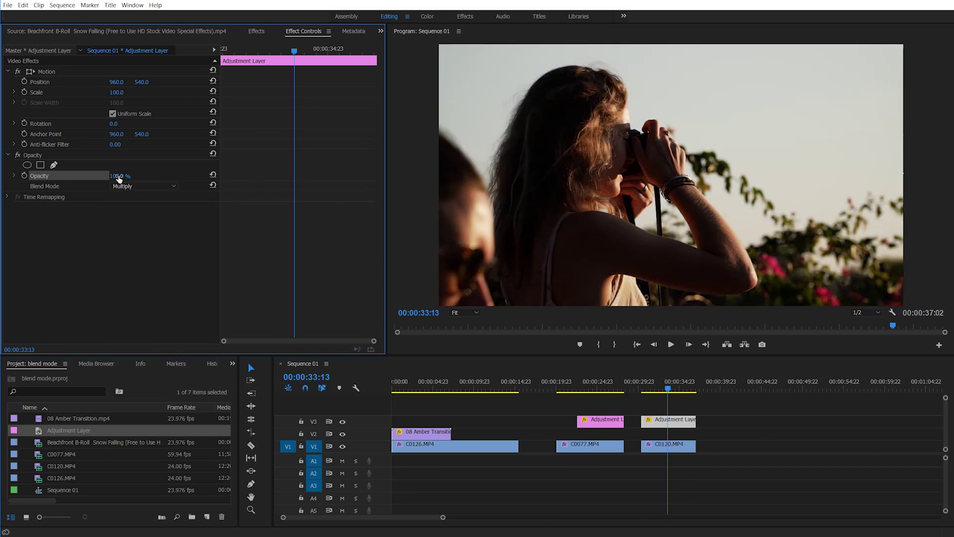
type("50")
key("Return")
- Preview the Multiply result over C0120, then delete that adjustment layer
left_click(649, 389)
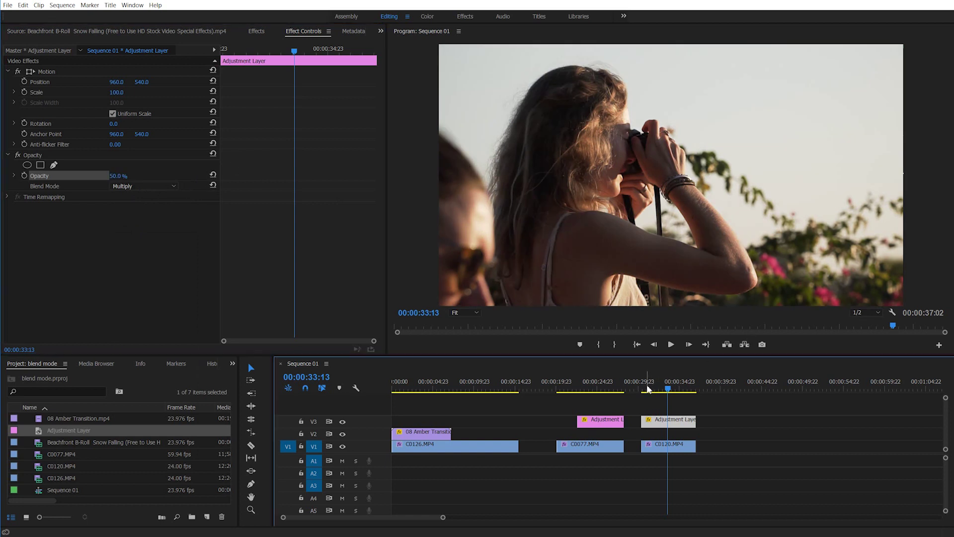
key("space")
key("space")
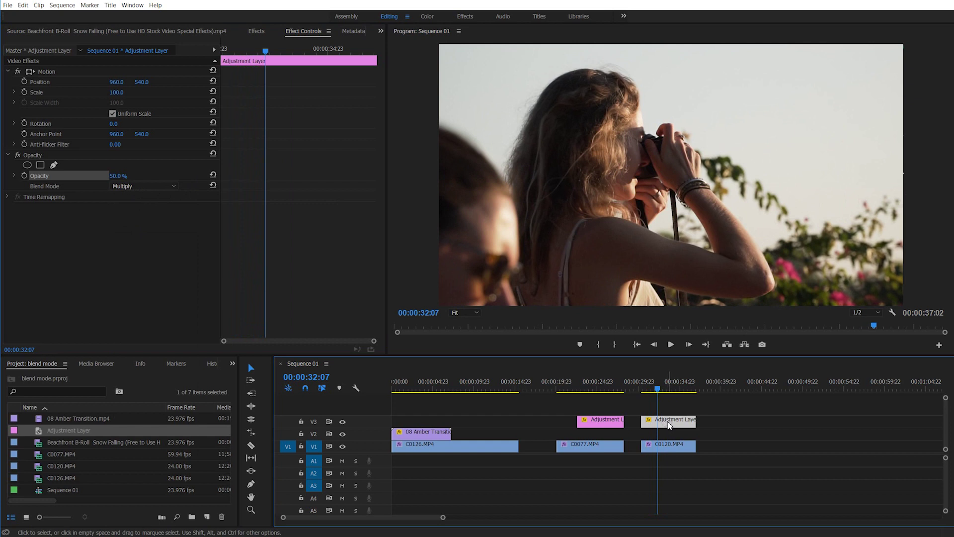
key("Delete")
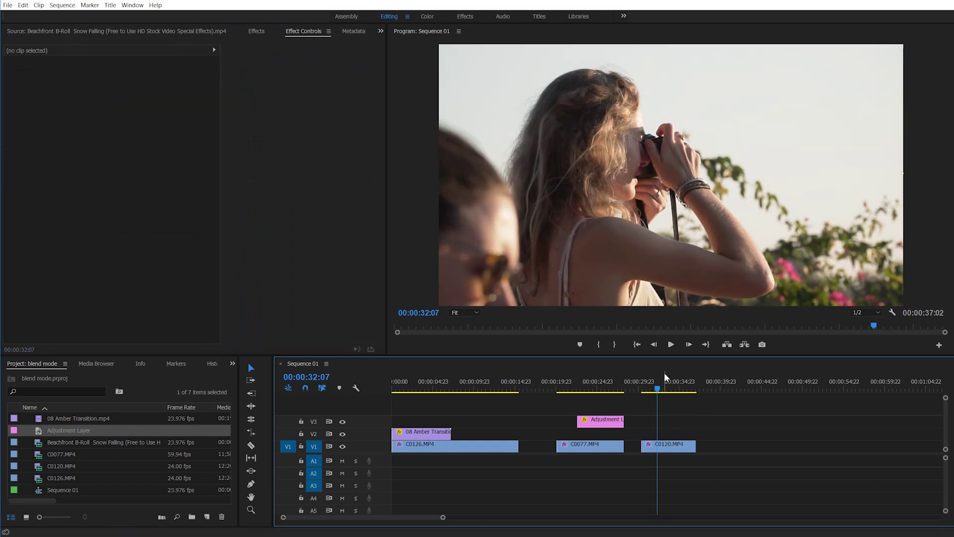
key("ctrl+z")
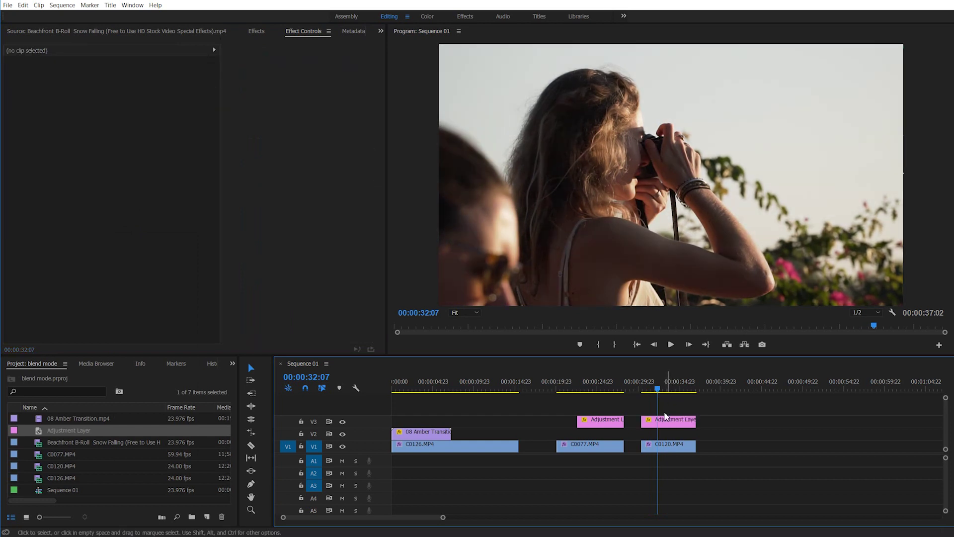
left_click(668, 421)
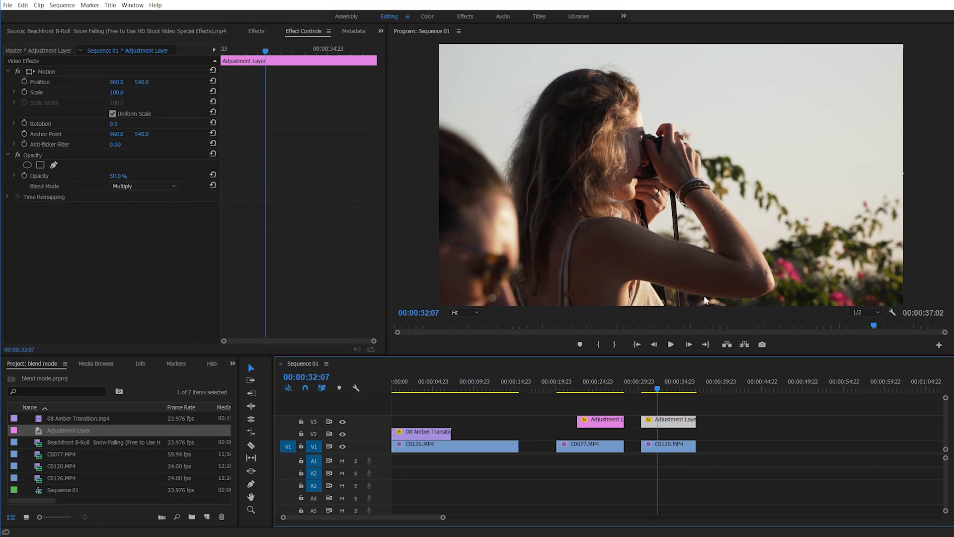